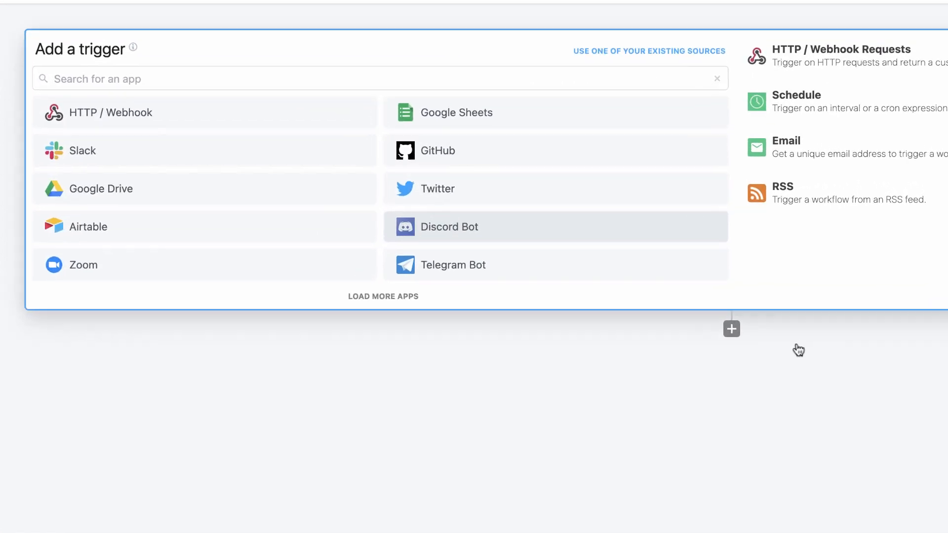
{"action": "left_click", "coordinate": [560, 205]}
{"action": "scroll", "coordinate": [249, 212], "scroll_direction": "down", "scroll_amount": 5}
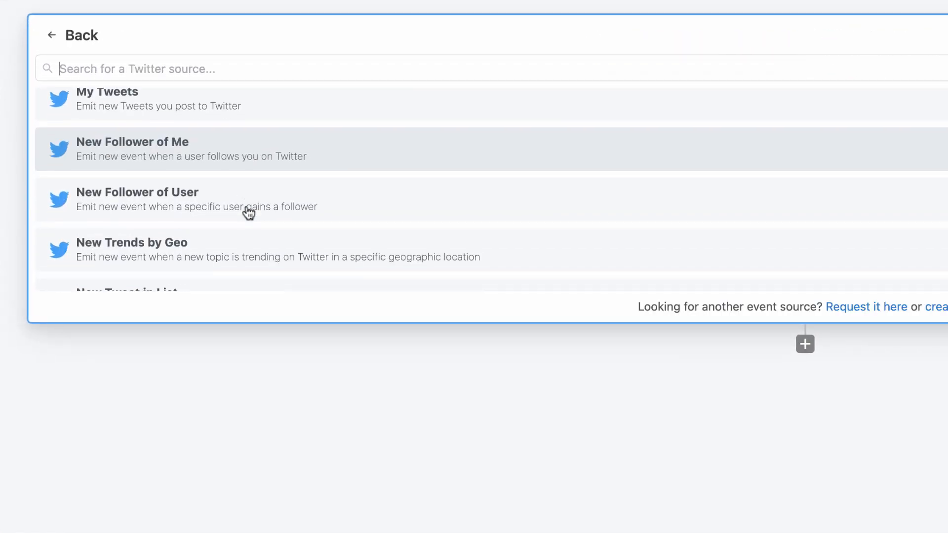
{"action": "scroll", "coordinate": [249, 212], "scroll_direction": "down", "scroll_amount": 5}
{"action": "scroll", "coordinate": [249, 212], "scroll_direction": "down", "scroll_amount": 3}
{"action": "left_click", "coordinate": [249, 208]}
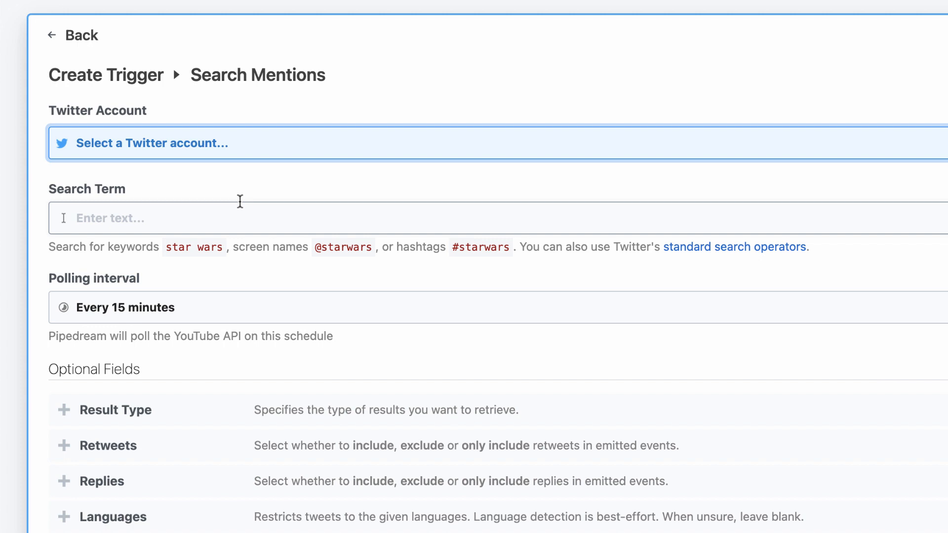
{"action": "left_click", "coordinate": [160, 144]}
{"action": "left_click", "coordinate": [142, 239]}
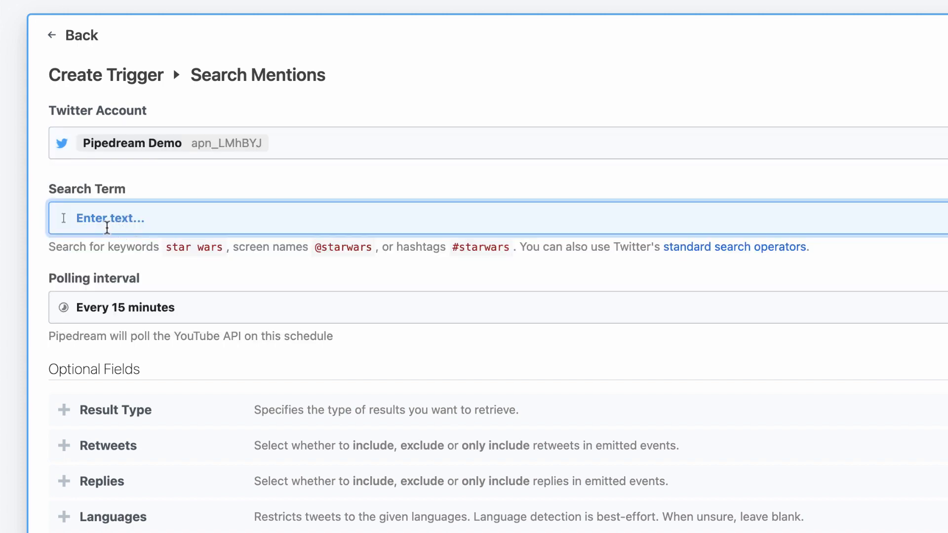
{"action": "left_click", "coordinate": [106, 218]}
{"action": "type", "text": "@piped"}
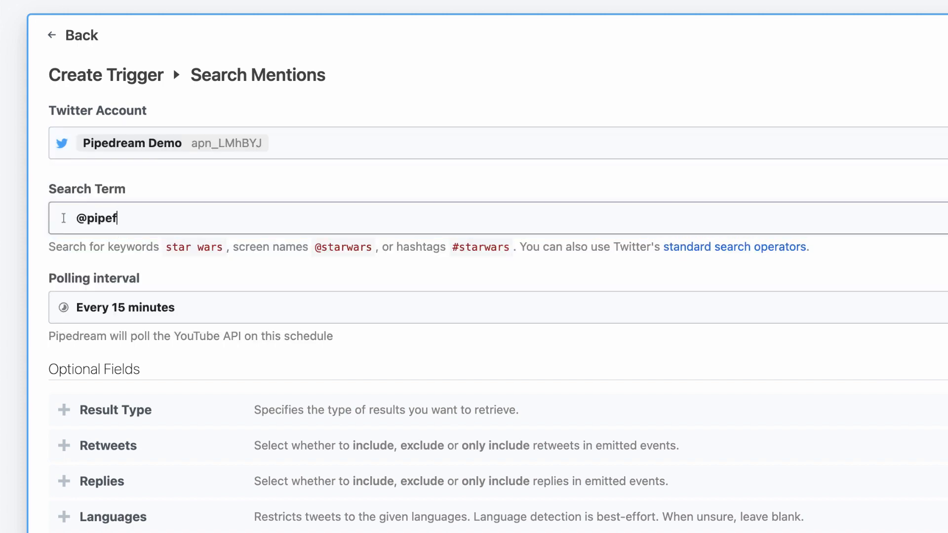
{"action": "type", "text": "ream"}
{"action": "scroll", "coordinate": [474, 296], "scroll_direction": "down", "scroll_amount": 3}
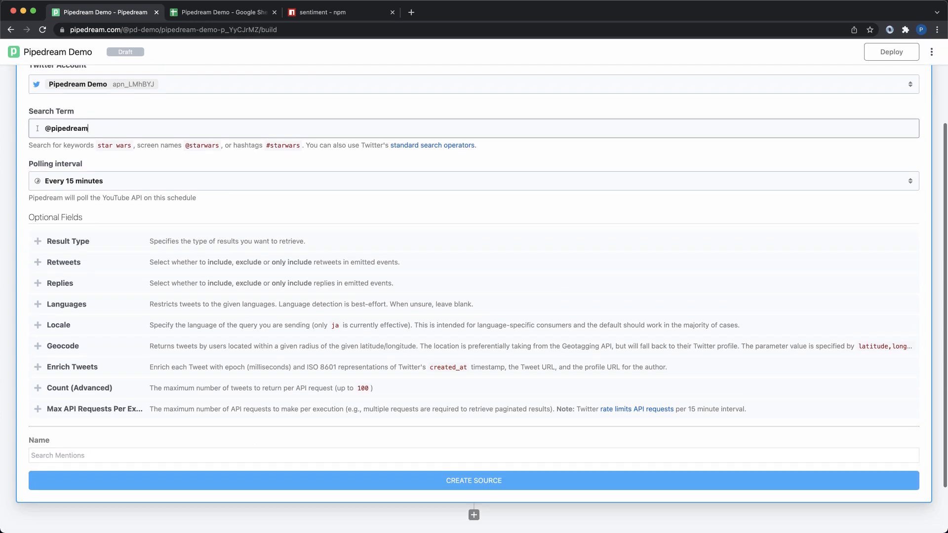
{"action": "scroll", "coordinate": [474, 297], "scroll_direction": "down", "scroll_amount": 2}
{"action": "left_click", "coordinate": [215, 424]}
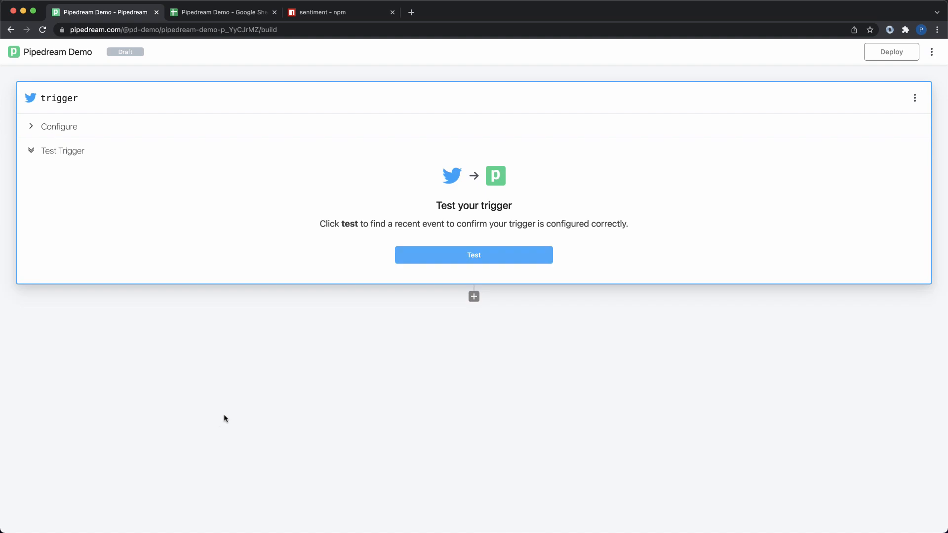
Test the trigger and choose the Indonesian tweet as the sample event, then continue.
{"action": "left_click", "coordinate": [415, 254]}
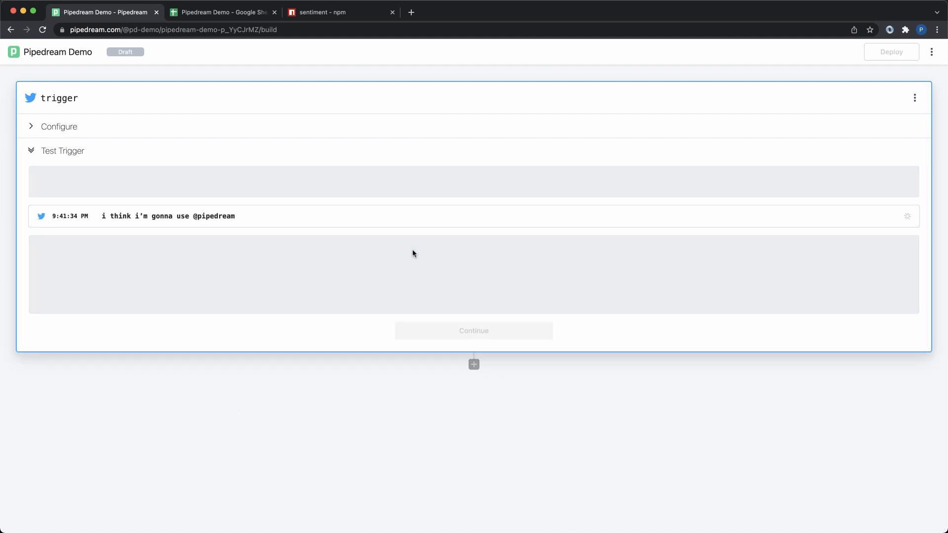
{"action": "left_click", "coordinate": [151, 216]}
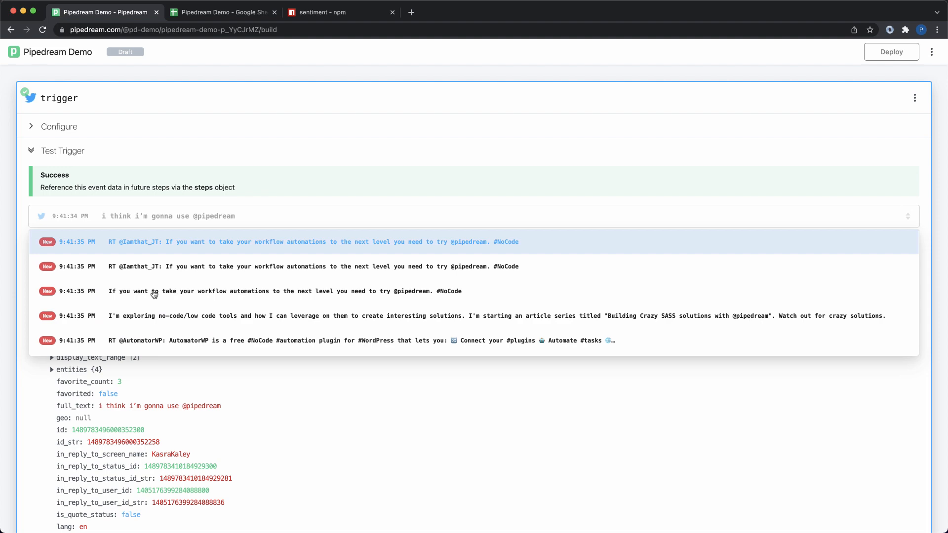
{"action": "scroll", "coordinate": [154, 292], "scroll_direction": "down", "scroll_amount": 3}
{"action": "scroll", "coordinate": [156, 303], "scroll_direction": "down", "scroll_amount": 3}
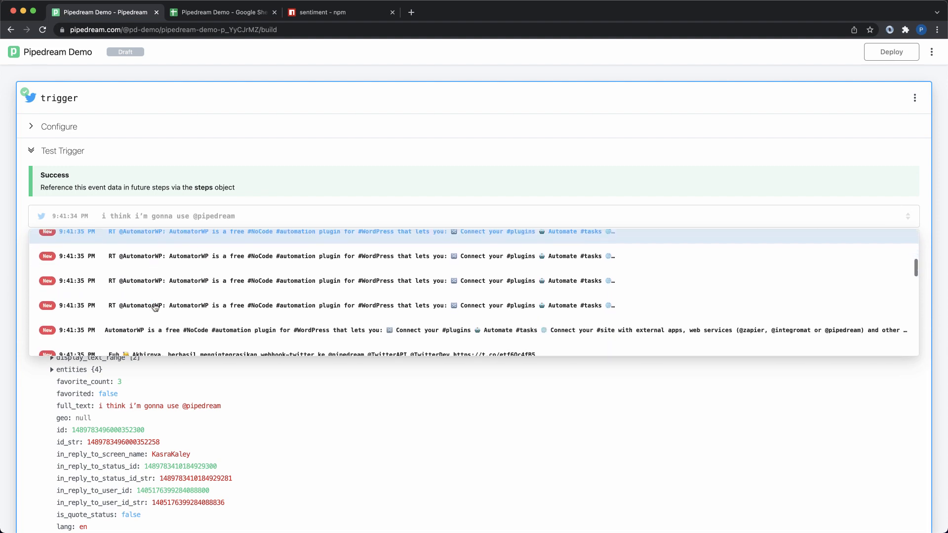
{"action": "scroll", "coordinate": [156, 306], "scroll_direction": "down", "scroll_amount": 3}
{"action": "scroll", "coordinate": [156, 307], "scroll_direction": "down", "scroll_amount": 2}
{"action": "left_click", "coordinate": [156, 307]}
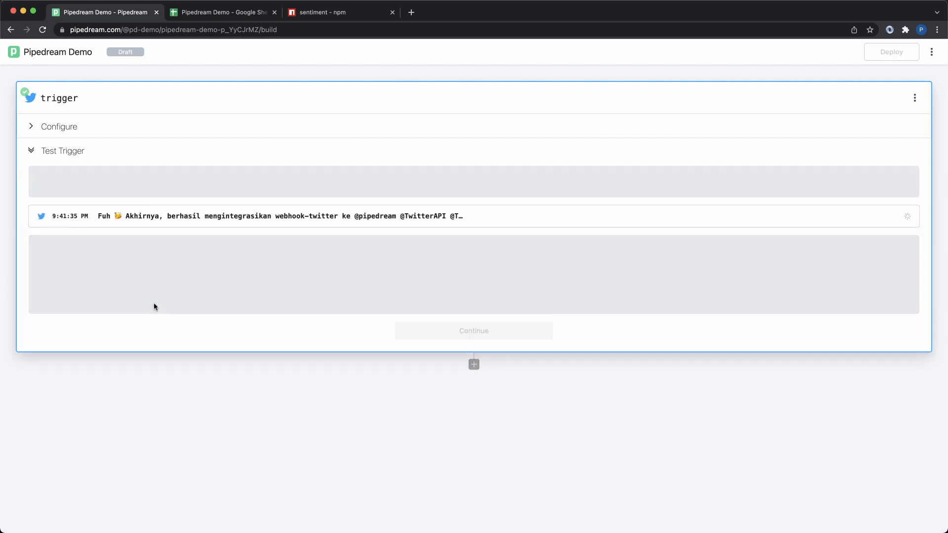
{"action": "scroll", "coordinate": [156, 307], "scroll_direction": "down", "scroll_amount": 3}
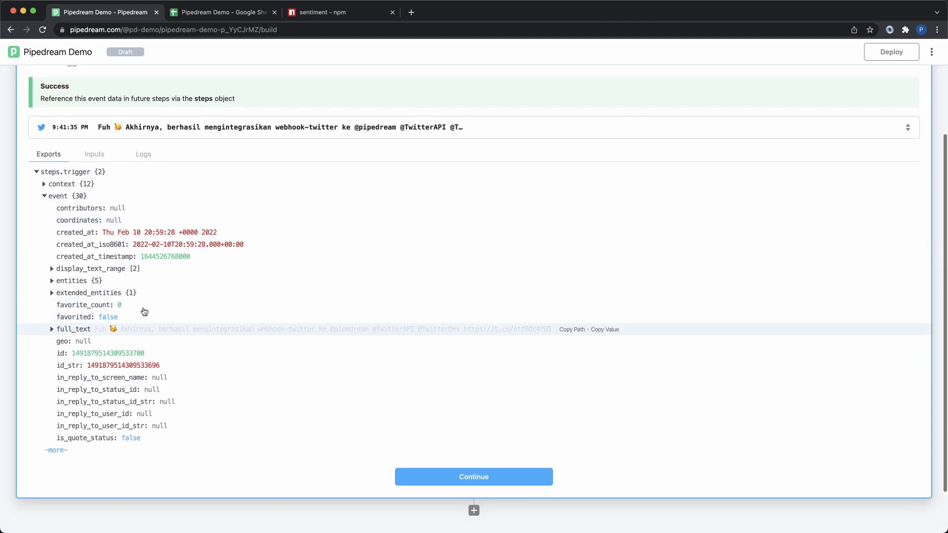
{"action": "left_click", "coordinate": [75, 329]}
{"action": "scroll", "coordinate": [148, 371], "scroll_direction": "down", "scroll_amount": 3}
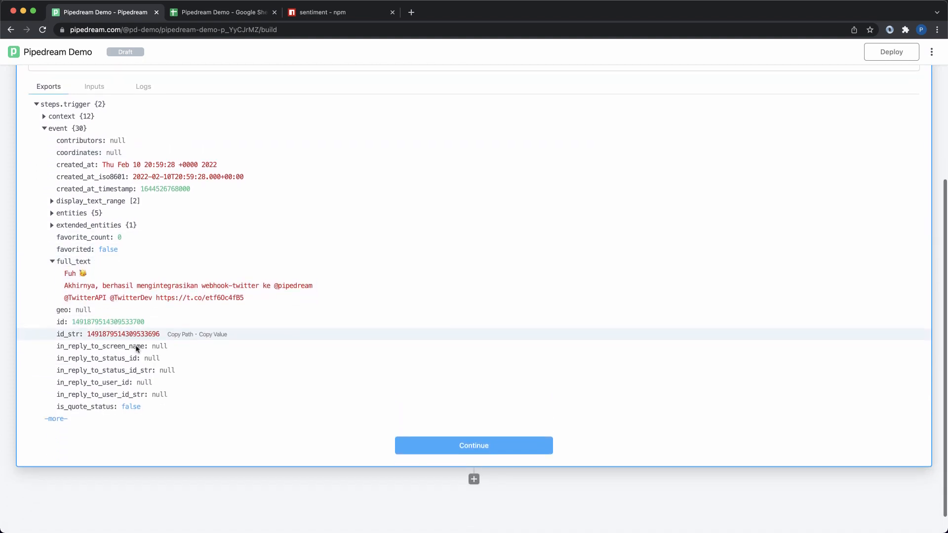
{"action": "left_click", "coordinate": [489, 427]}
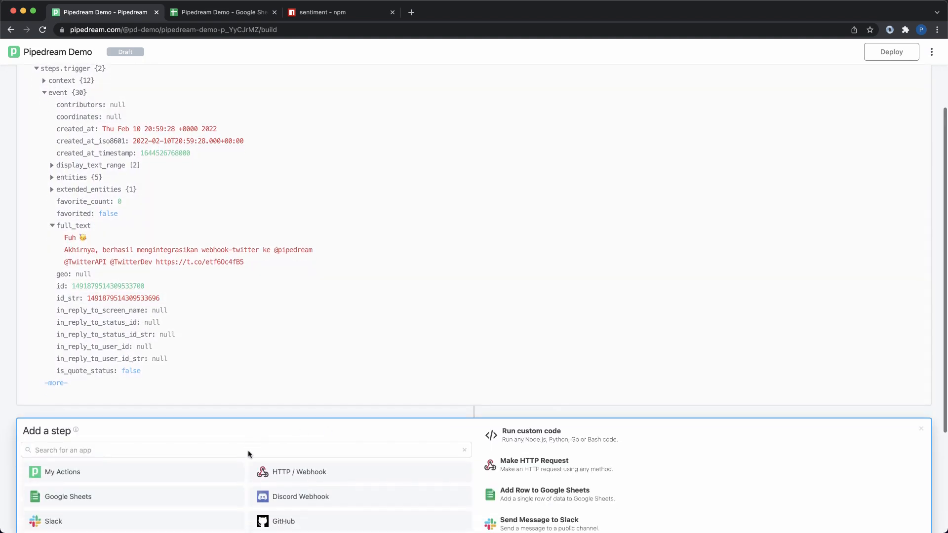
Add a Google Sheets Add Single Row step targeting Sheet1 of the Pipedream Demo spreadsheet.
{"action": "left_click", "coordinate": [113, 356]}
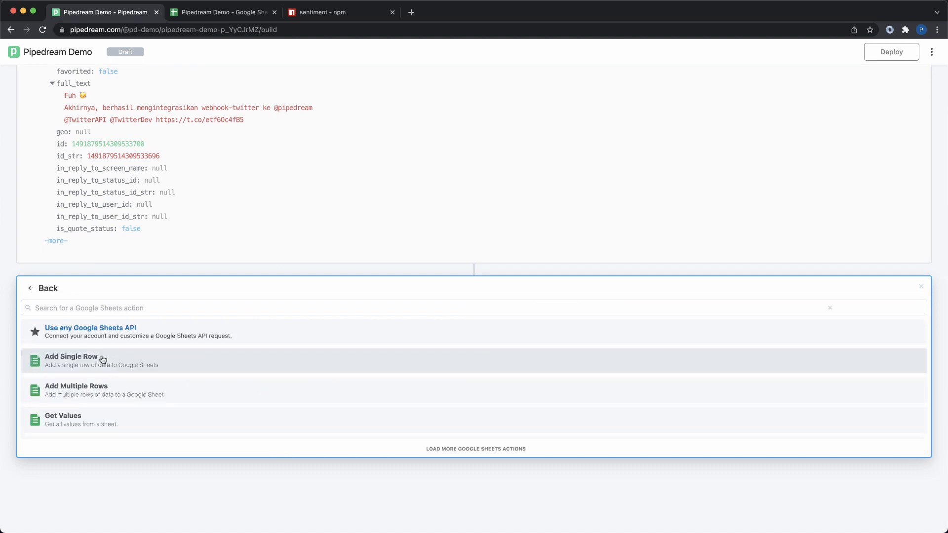
{"action": "left_click", "coordinate": [103, 358]}
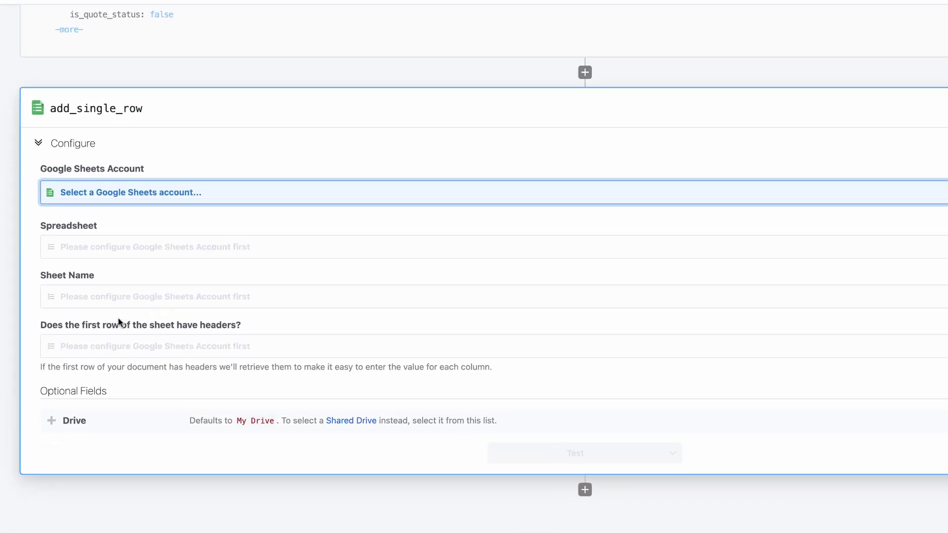
{"action": "left_click", "coordinate": [122, 192]}
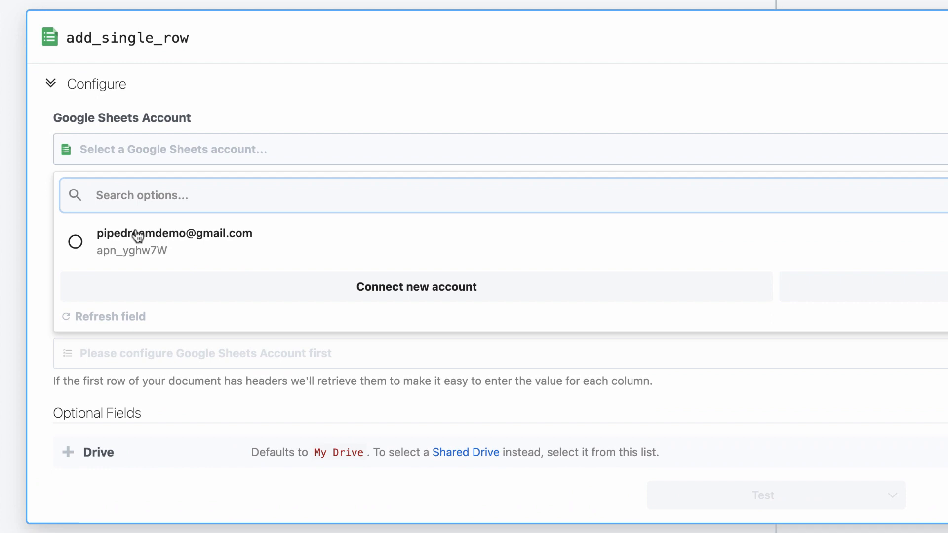
{"action": "left_click", "coordinate": [133, 239]}
{"action": "left_click", "coordinate": [117, 226]}
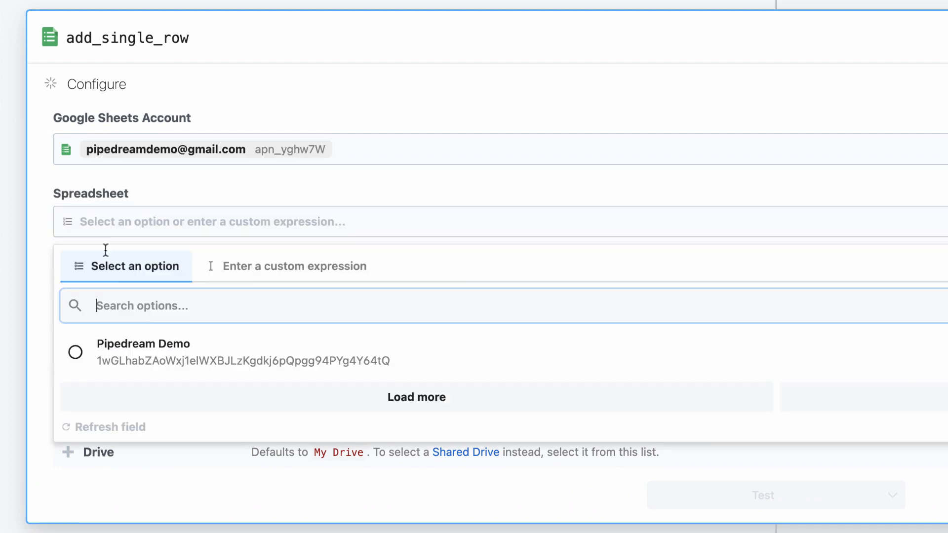
{"action": "left_click", "coordinate": [119, 345]}
{"action": "left_click", "coordinate": [119, 288]}
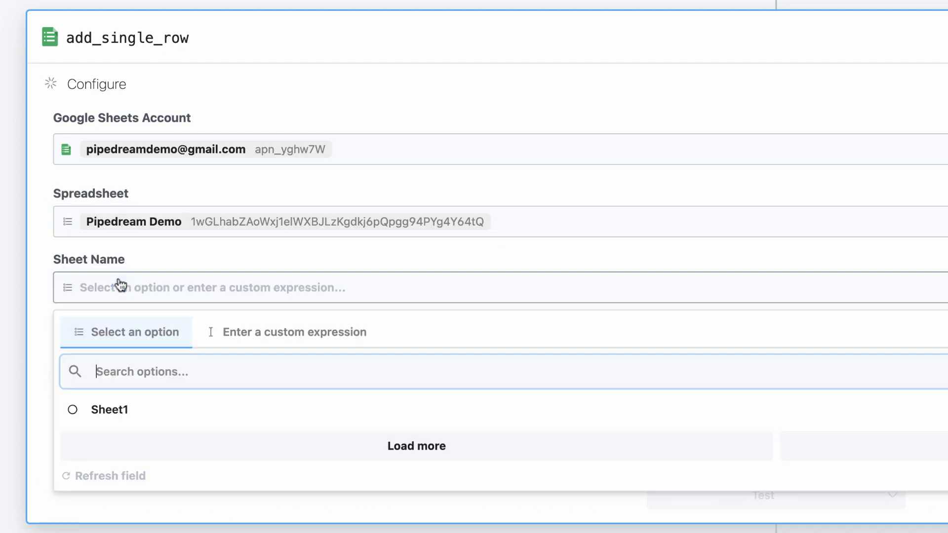
{"action": "left_click", "coordinate": [104, 401]}
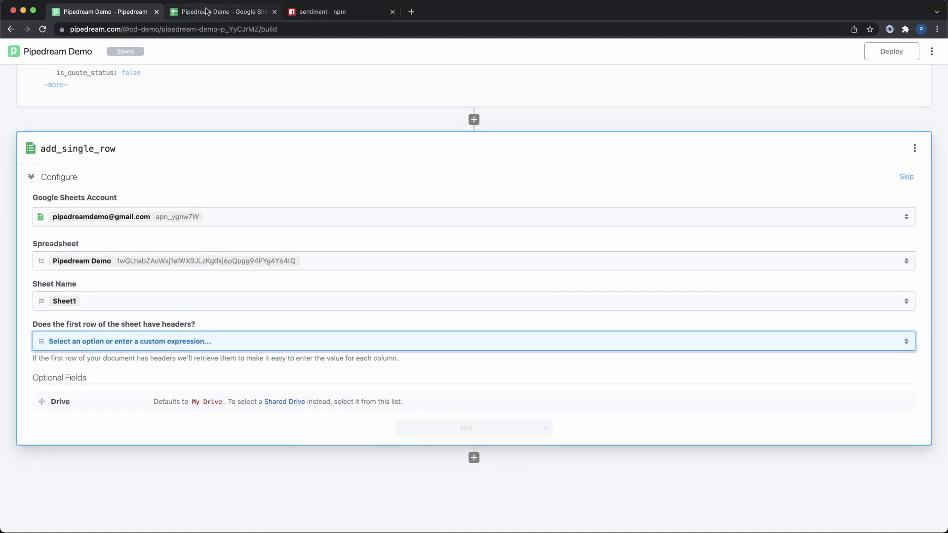
Confirm the sheet has a header row and map Timestamp to the trigger's ts value.
{"action": "left_click", "coordinate": [206, 11]}
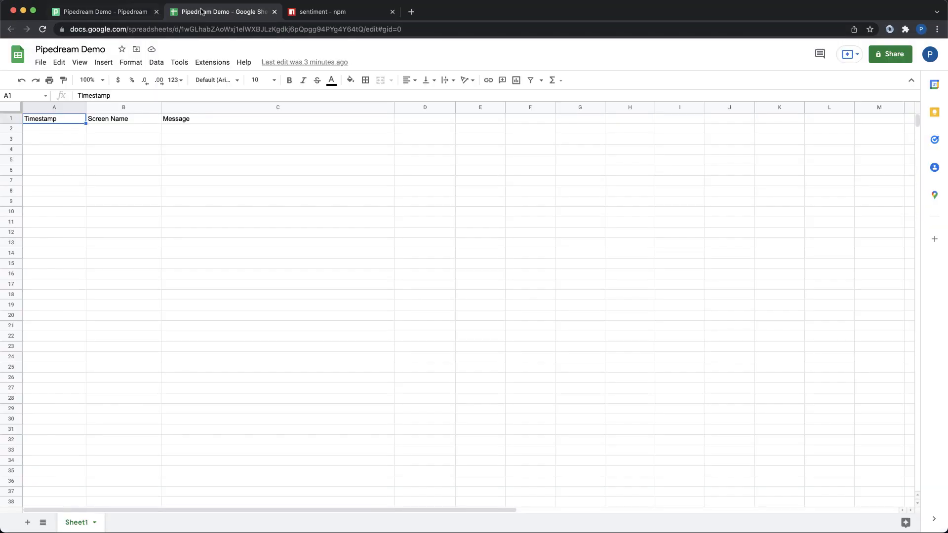
{"action": "left_click", "coordinate": [105, 11]}
{"action": "left_click", "coordinate": [114, 342]}
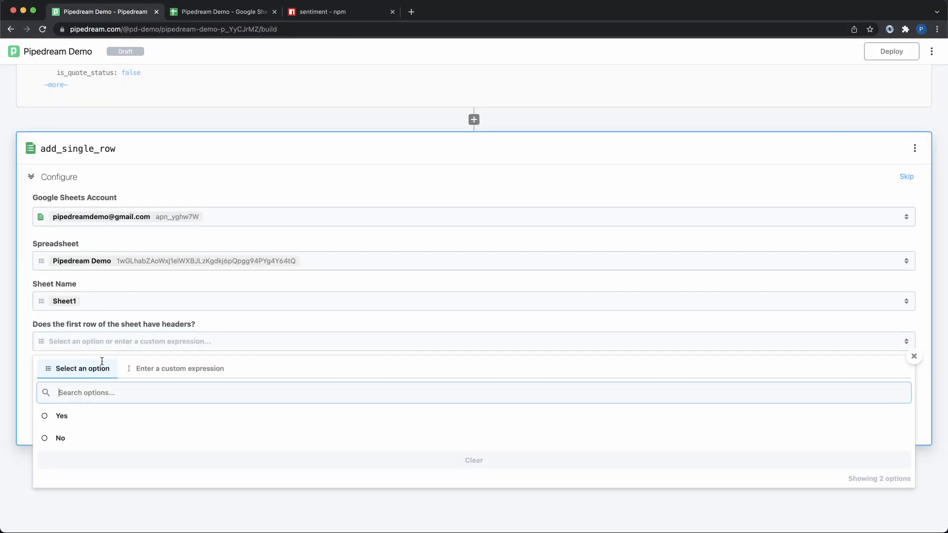
{"action": "left_click", "coordinate": [66, 415]}
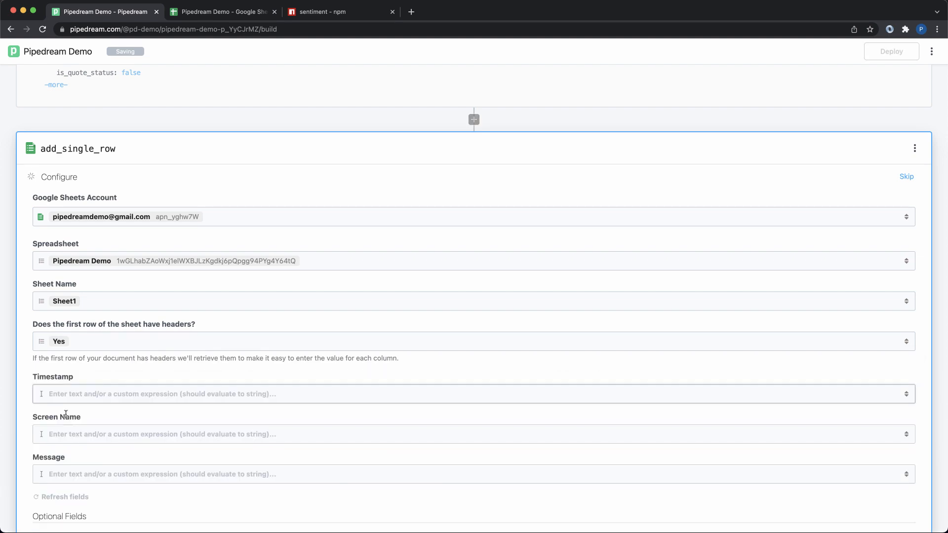
{"action": "scroll", "coordinate": [66, 413], "scroll_direction": "down", "scroll_amount": 3}
{"action": "left_click", "coordinate": [82, 363]}
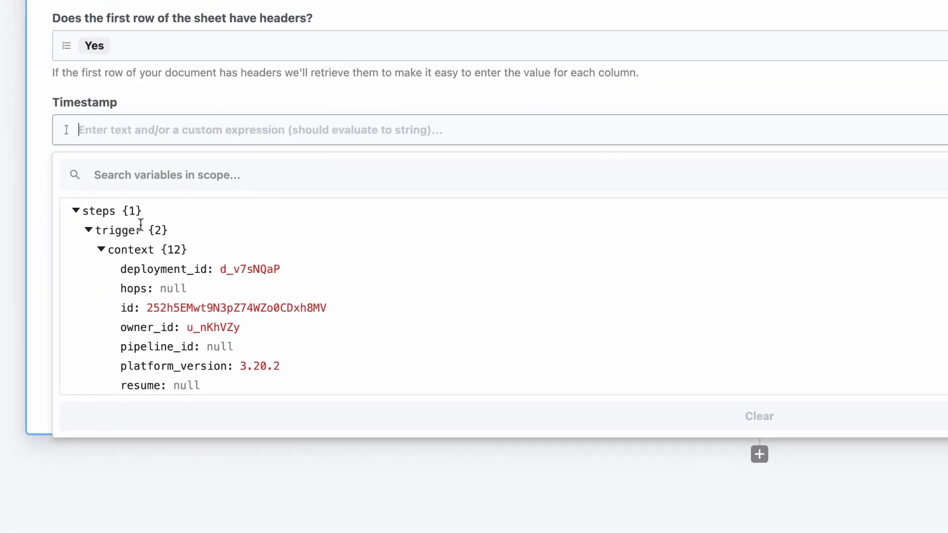
{"action": "scroll", "coordinate": [222, 296], "scroll_direction": "down", "scroll_amount": 3}
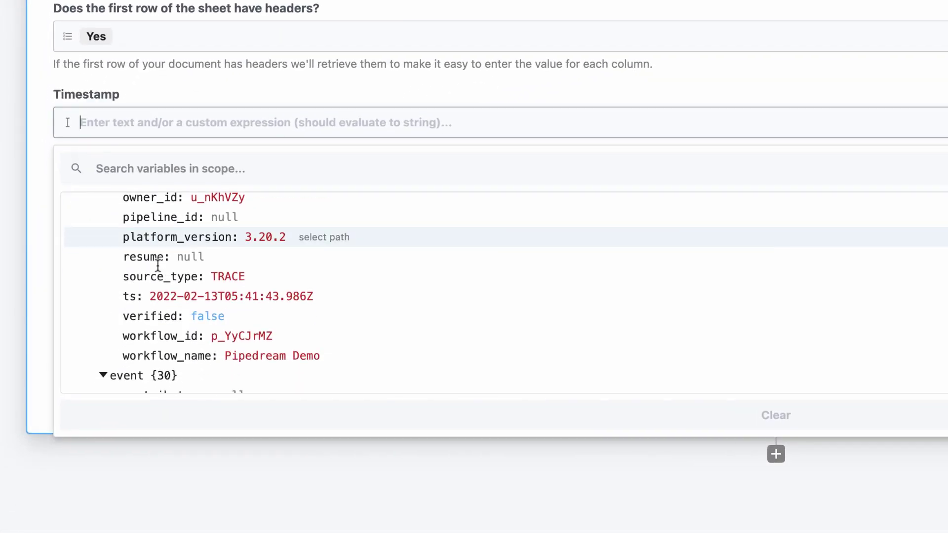
{"action": "left_click", "coordinate": [352, 291]}
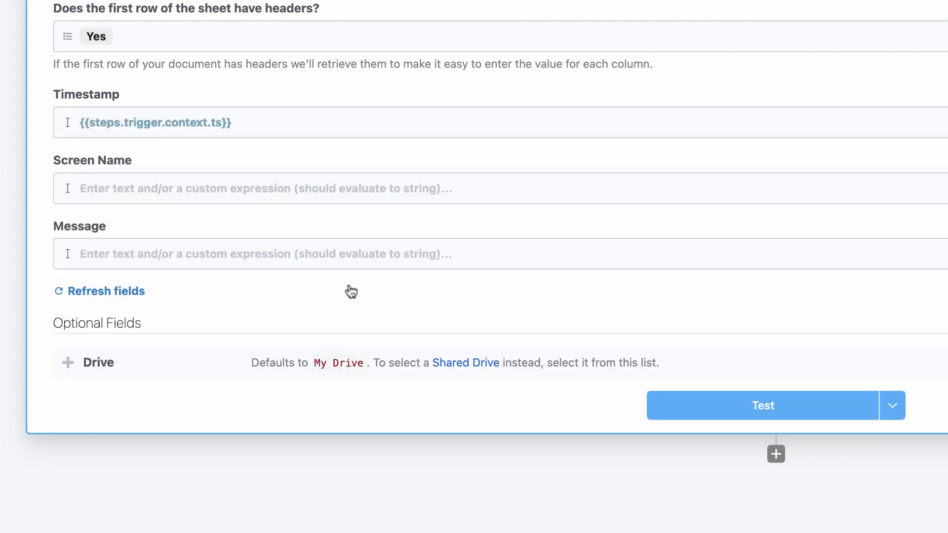
Map Screen Name to user.screen_name and Message to {{steps.trigger.event.full_text}}.
{"action": "left_click", "coordinate": [120, 188]}
{"action": "left_click", "coordinate": [121, 234]}
{"action": "type", "text": "scree"}
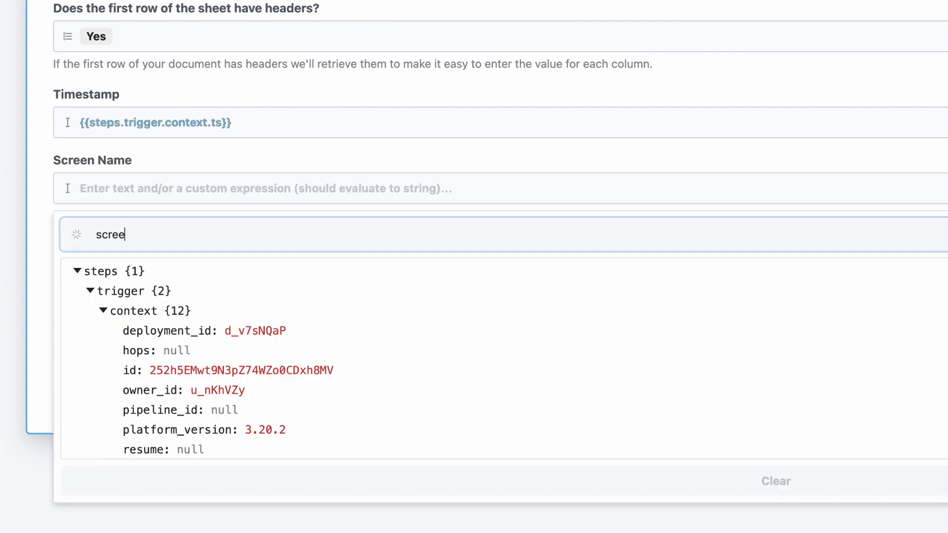
{"action": "type", "text": "n"}
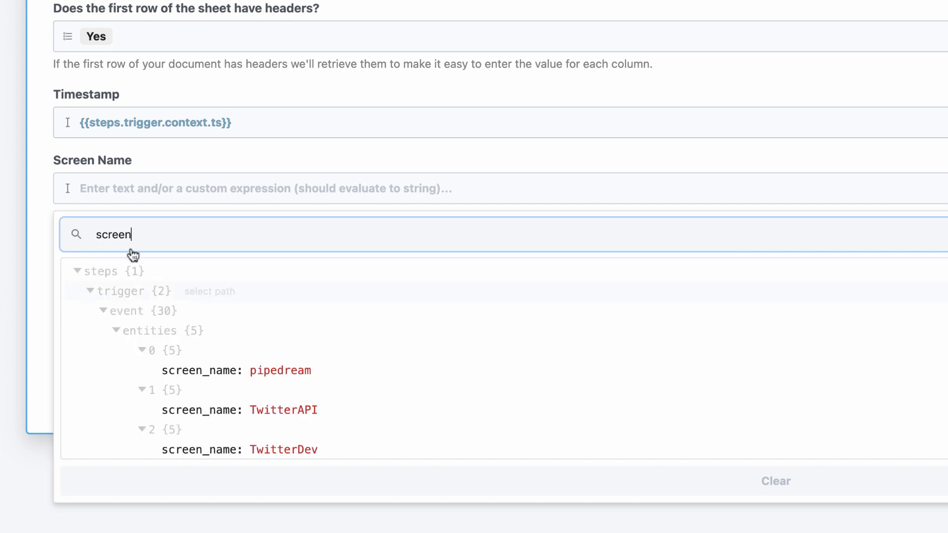
{"action": "scroll", "coordinate": [129, 258], "scroll_direction": "down", "scroll_amount": 3}
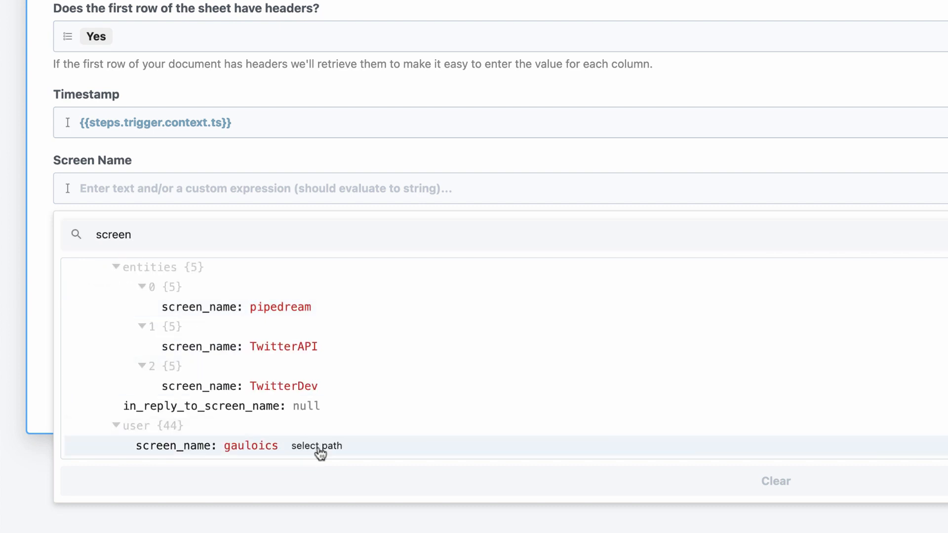
{"action": "left_click", "coordinate": [318, 445]}
{"action": "left_click", "coordinate": [159, 254]}
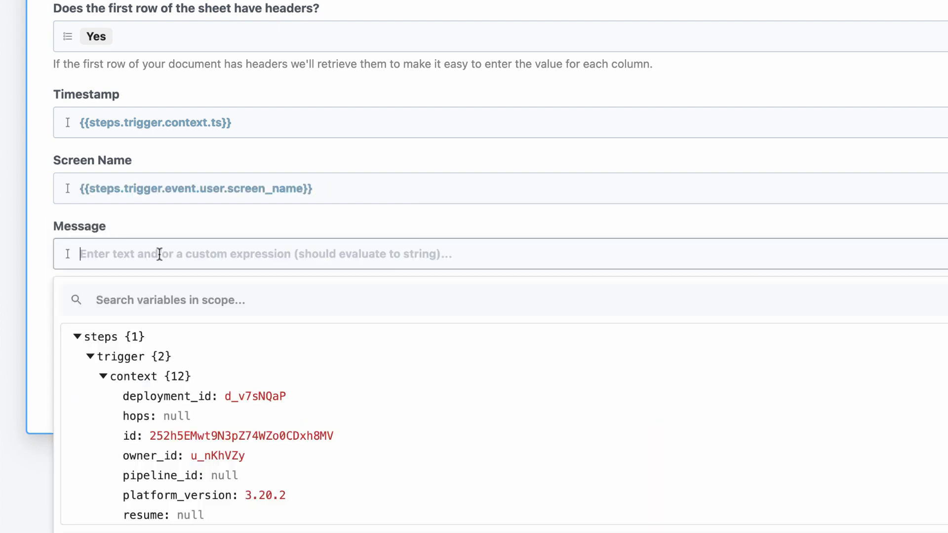
{"action": "type", "text": "{{"}
{"action": "key", "text": "Return"}
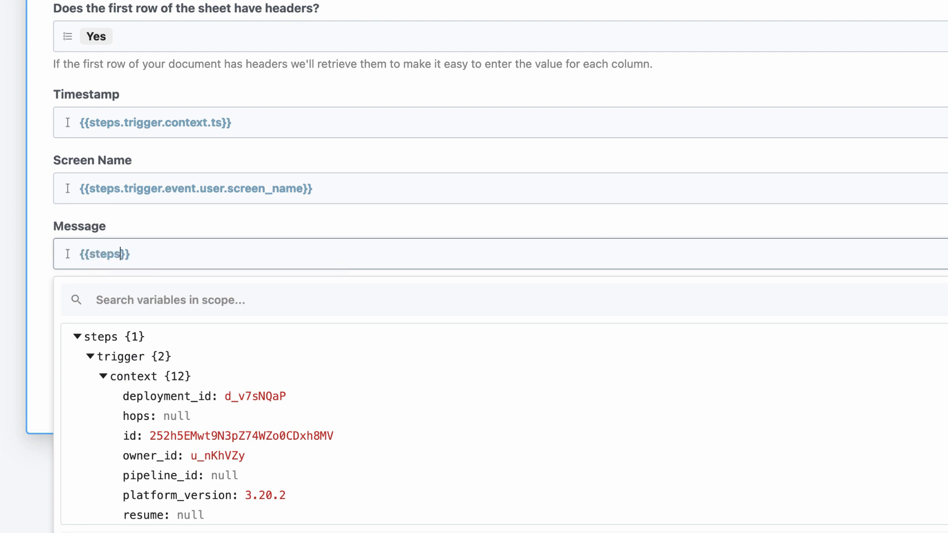
{"action": "type", "text": "."}
{"action": "key", "text": "Return"}
{"action": "type", "text": "."}
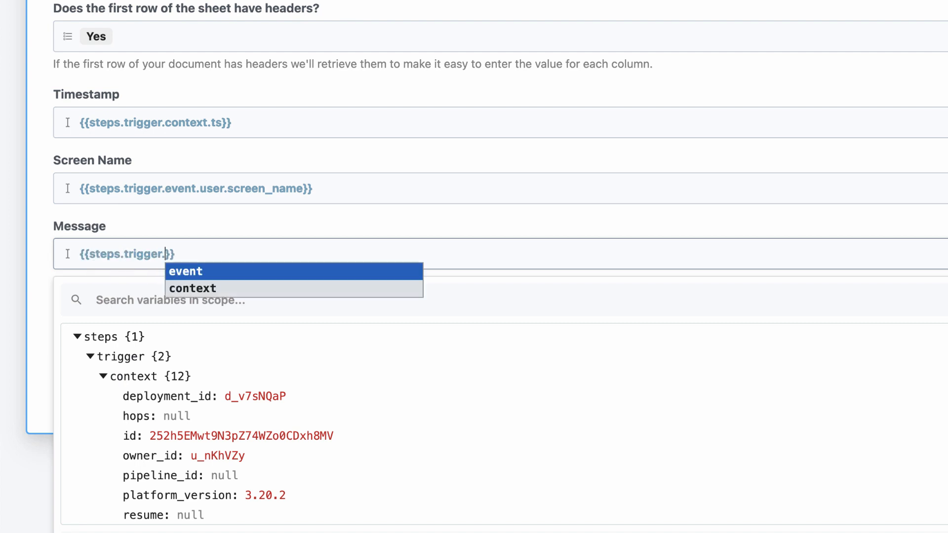
{"action": "key", "text": "Return"}
{"action": "type", "text": ".ful"}
{"action": "key", "text": "Return"}
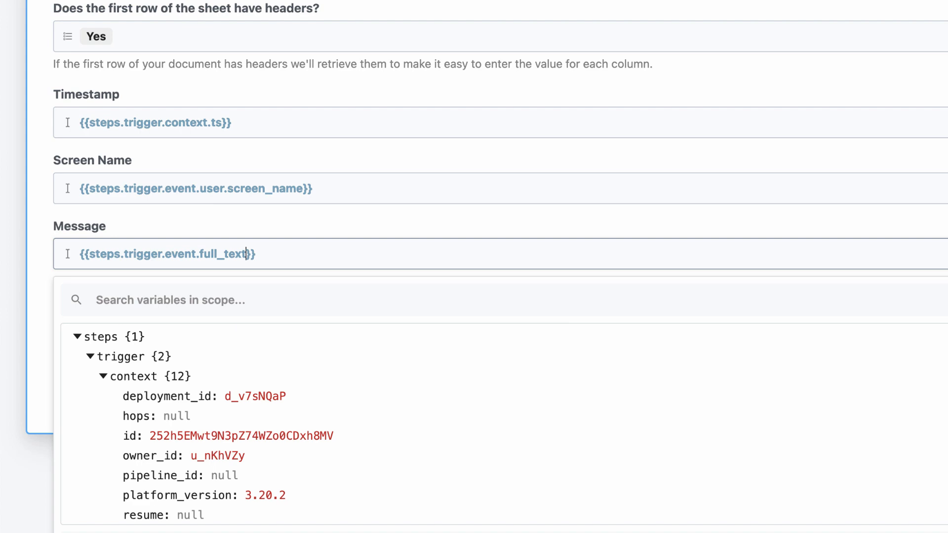
Test add_single_row and verify the tweet's row 2 in the Google Sheet.
{"action": "left_click", "coordinate": [53, 226]}
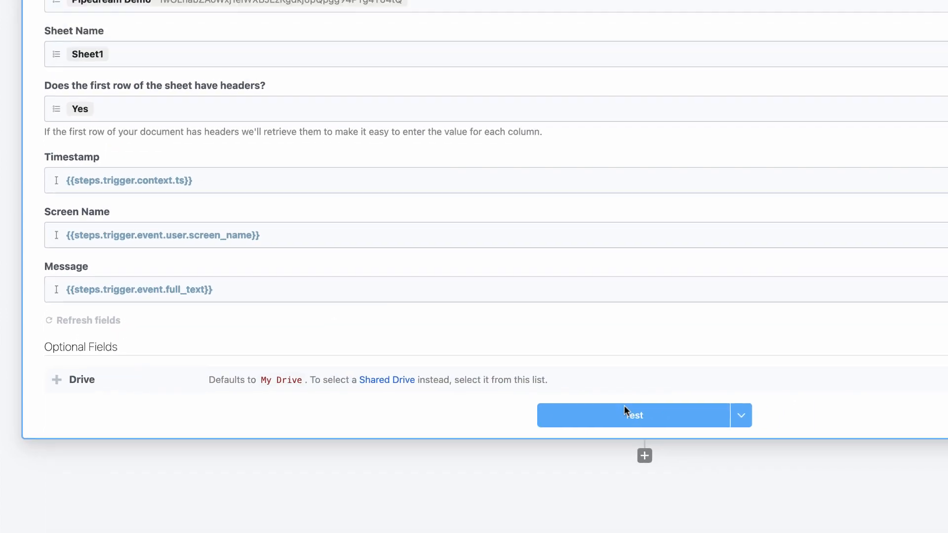
{"action": "left_click", "coordinate": [461, 427]}
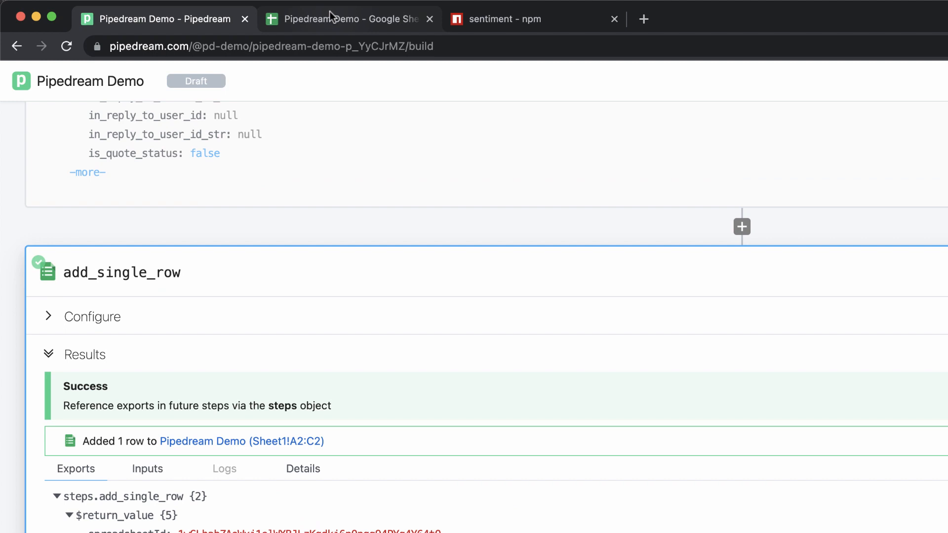
{"action": "left_click", "coordinate": [329, 17]}
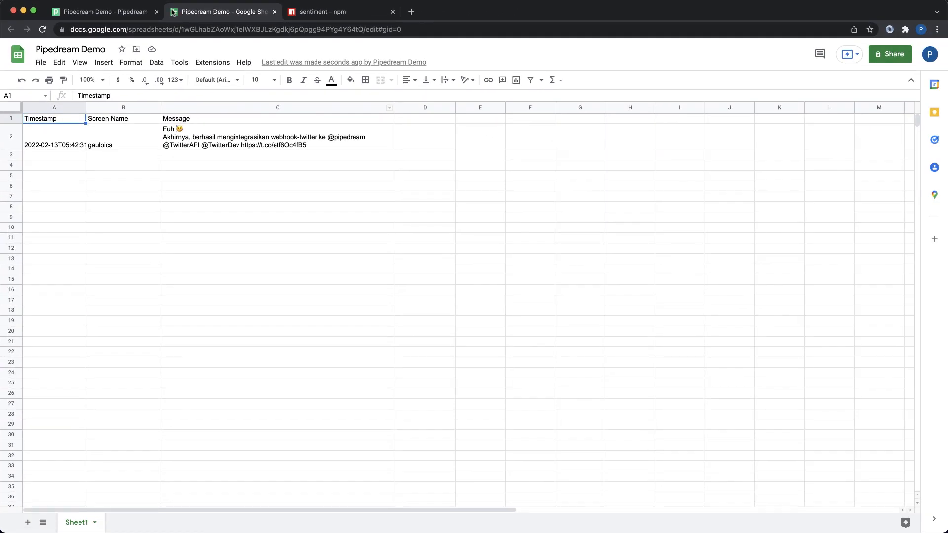
{"action": "left_click", "coordinate": [109, 13]}
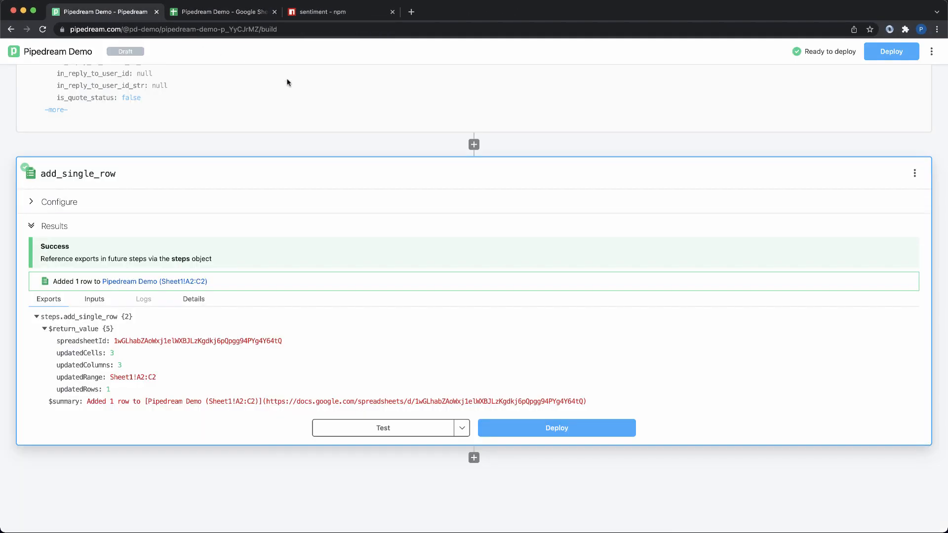
Insert a Google Cloud Translate API step before add-row using the Demo Account.
{"action": "left_click", "coordinate": [474, 144]}
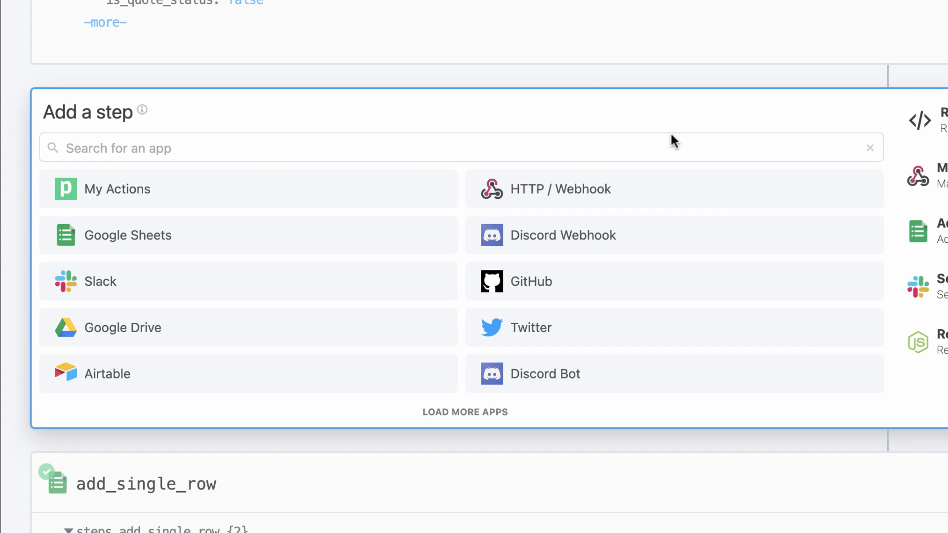
{"action": "left_click", "coordinate": [633, 149]}
{"action": "type", "text": "transla"}
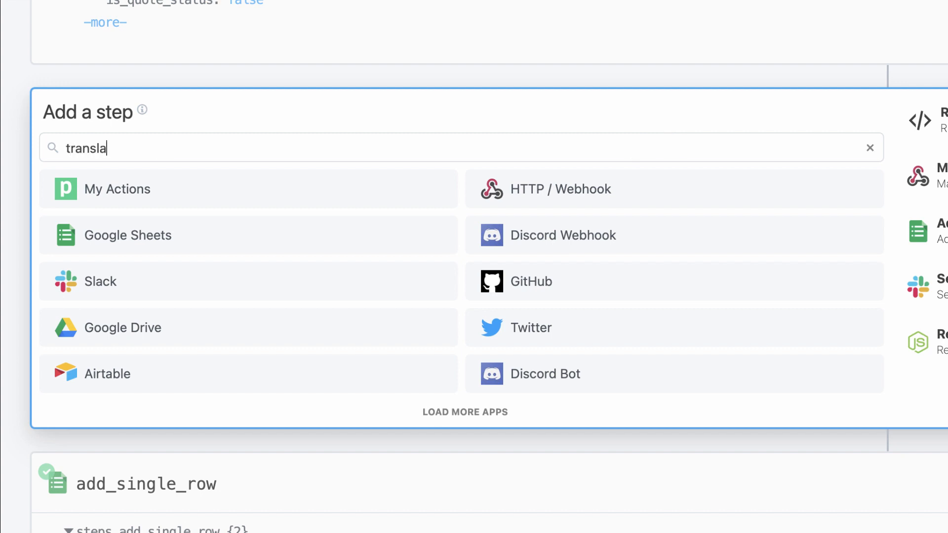
{"action": "type", "text": "te"}
{"action": "left_click", "coordinate": [709, 192]}
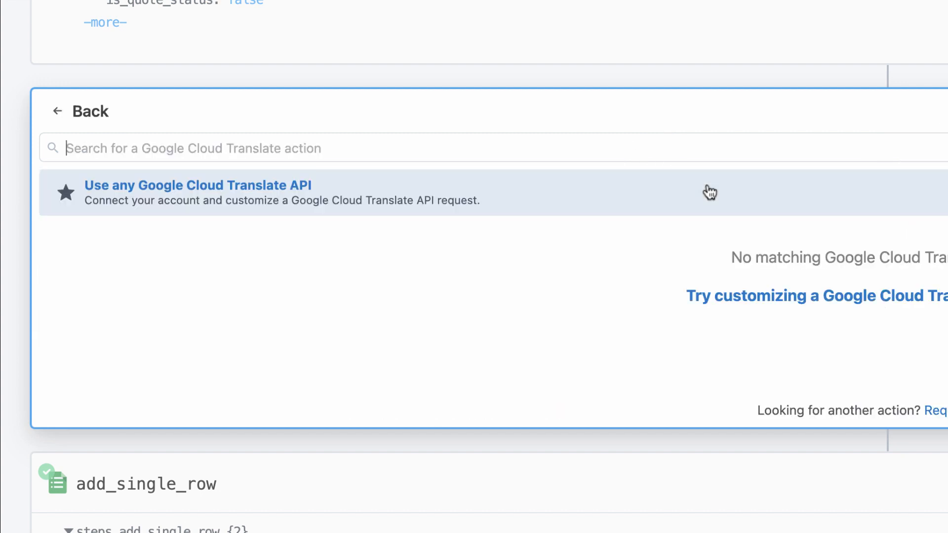
{"action": "left_click", "coordinate": [710, 192]}
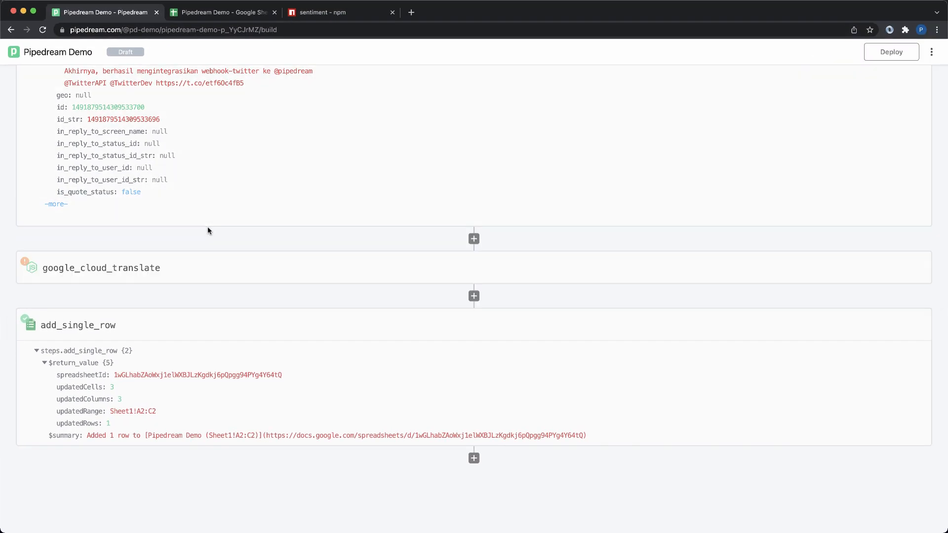
{"action": "left_click", "coordinate": [208, 231]}
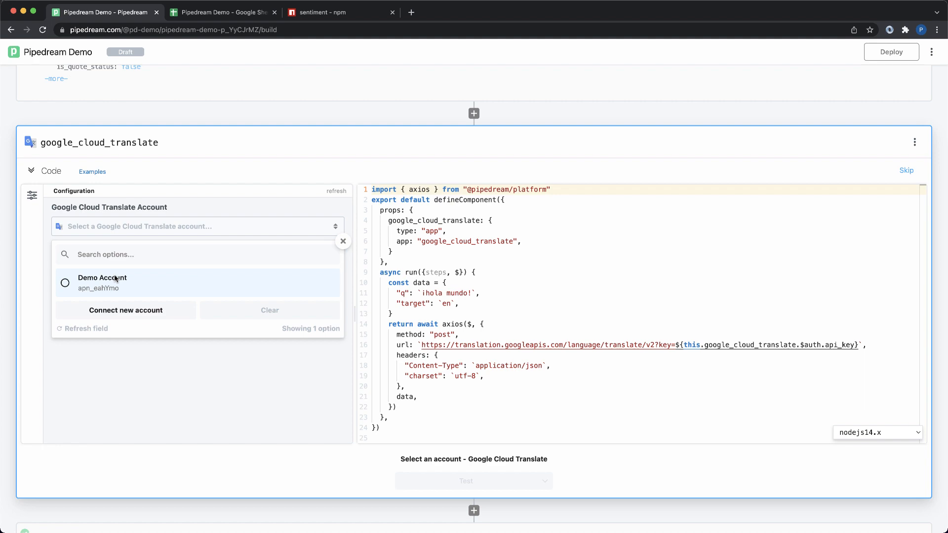
{"action": "left_click", "coordinate": [115, 278]}
Replace the ¡hola mundo! sample with steps.trigger.event.full_text as q and test the step.
{"action": "left_click_drag", "start_coordinate": [422, 293], "coordinate": [465, 293]}
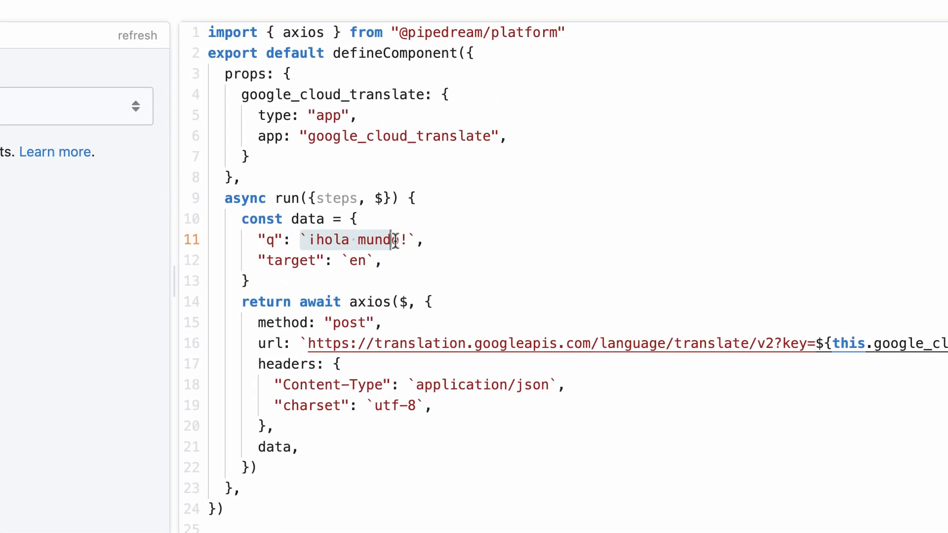
{"action": "left_click_drag", "start_coordinate": [399, 239], "coordinate": [423, 239]}
{"action": "key", "text": "BackSpace"}
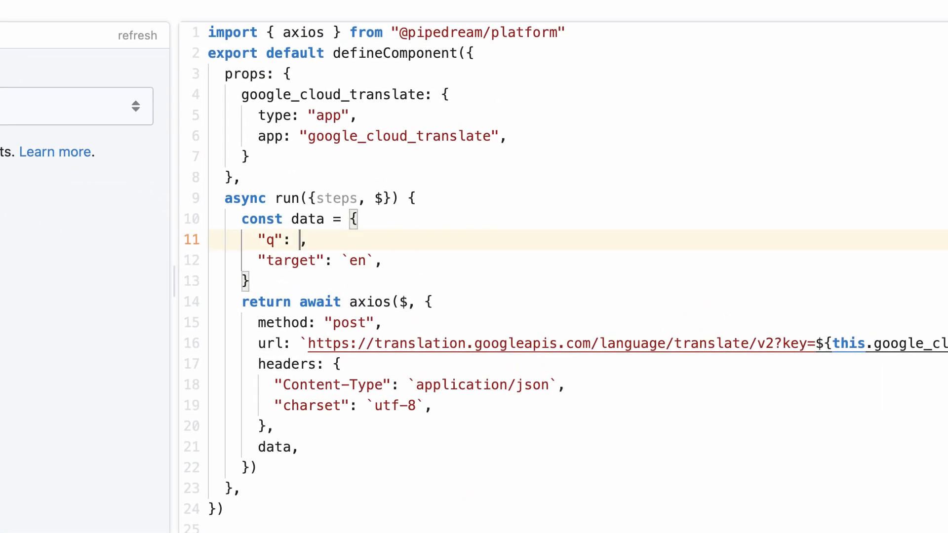
{"action": "type", "text": "steps.trigger."}
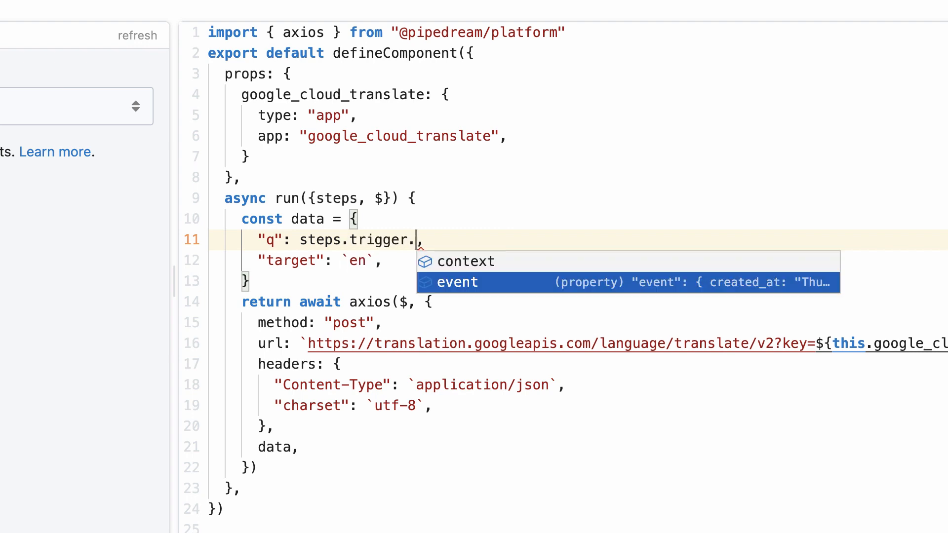
{"action": "key", "text": "Return"}
{"action": "type", "text": "."}
{"action": "key", "text": "Return"}
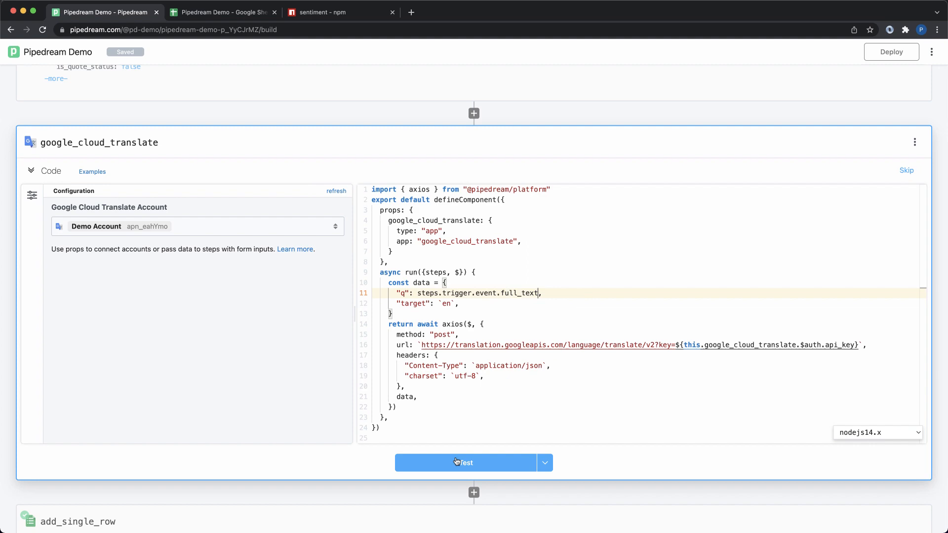
{"action": "left_click", "coordinate": [457, 463]}
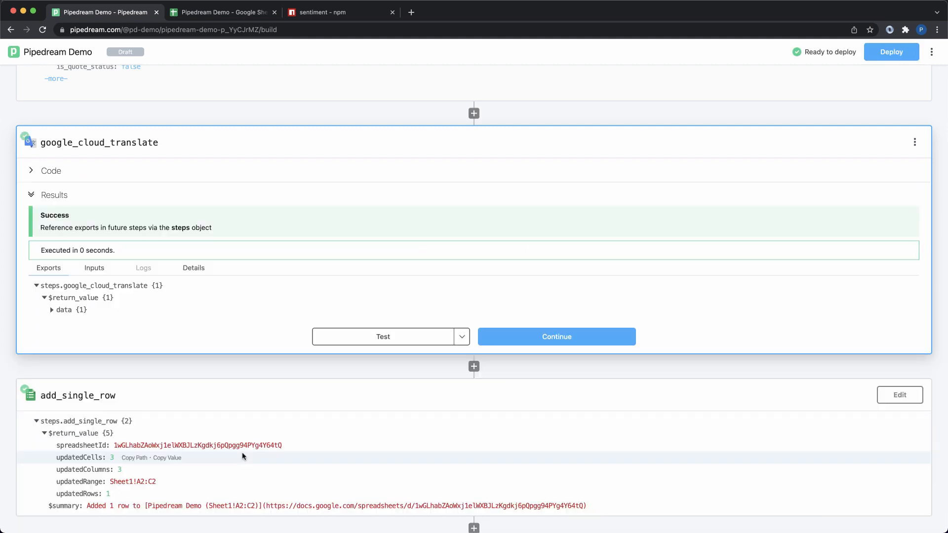
Expand data > translations > 0 to view translatedText, then add a step after translate.
{"action": "left_click", "coordinate": [104, 400]}
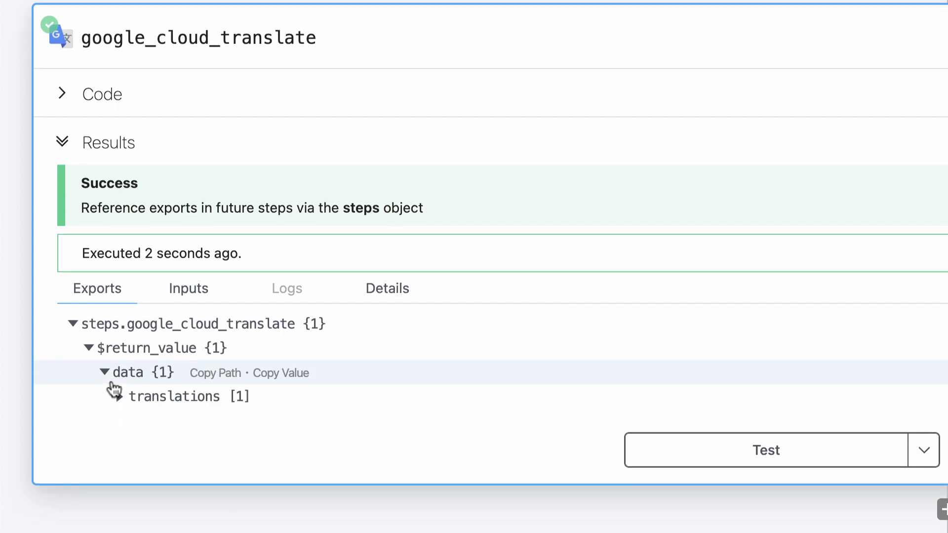
{"action": "left_click", "coordinate": [121, 425]}
{"action": "left_click", "coordinate": [137, 449]}
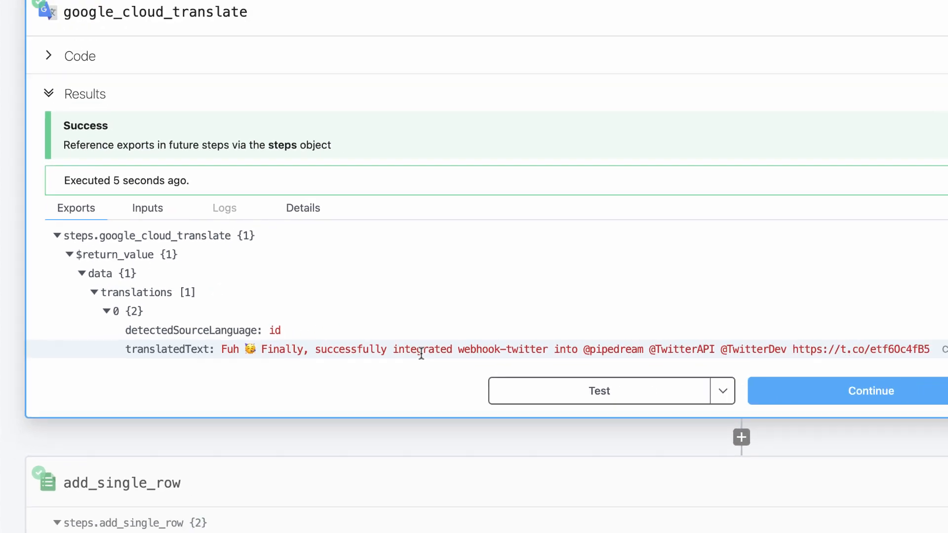
{"action": "left_click", "coordinate": [473, 415]}
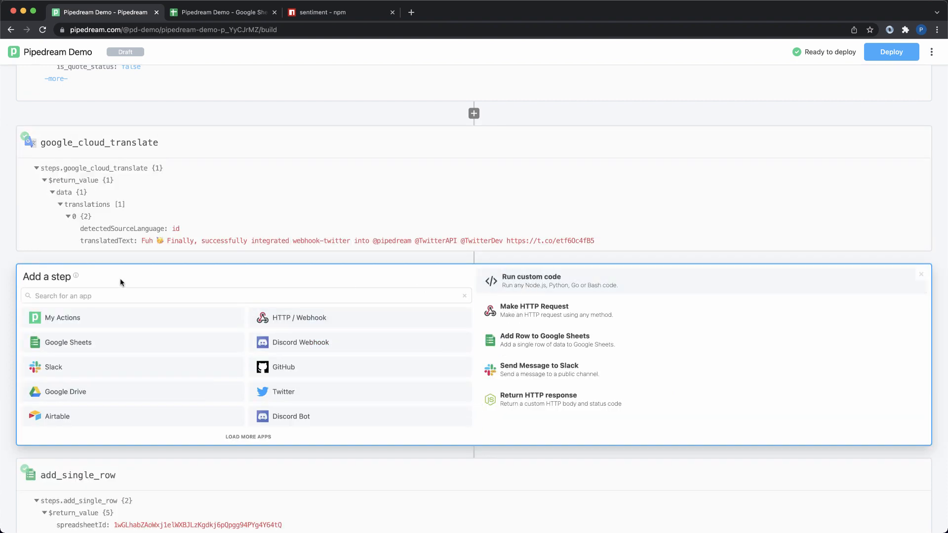
Add a custom code step named npm_sentiment and review the sentiment package's analyze example.
{"action": "key", "text": "Return"}
{"action": "left_click", "coordinate": [63, 270]}
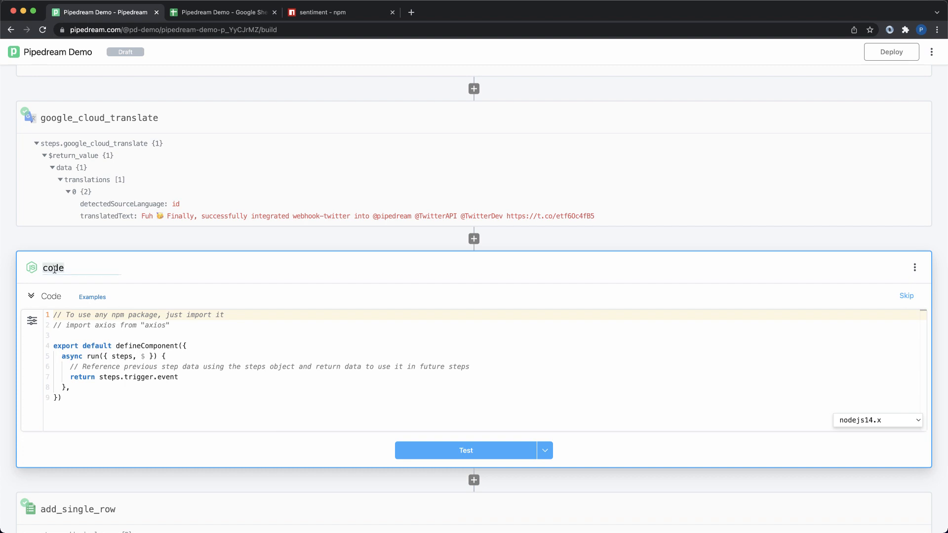
{"action": "type", "text": "npm_sent"}
{"action": "type", "text": "iment"}
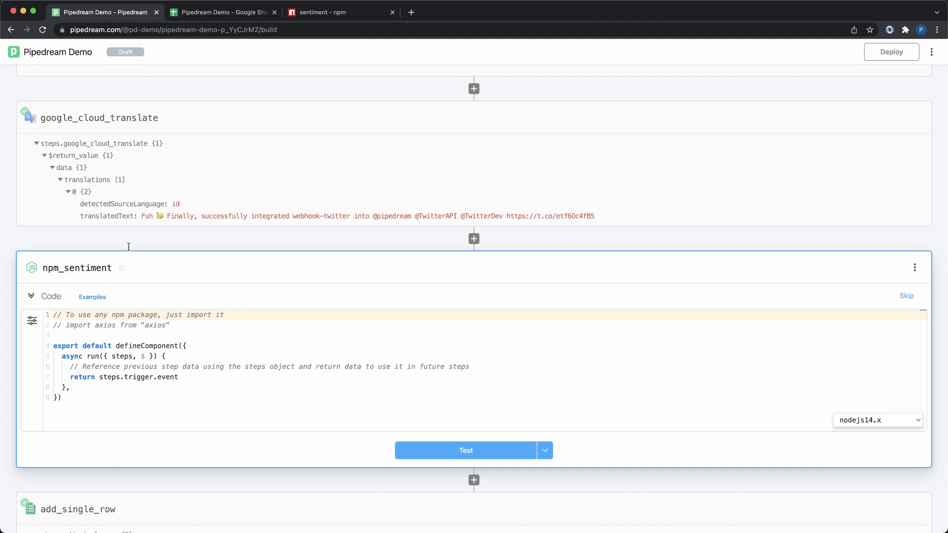
{"action": "left_click", "coordinate": [326, 12]}
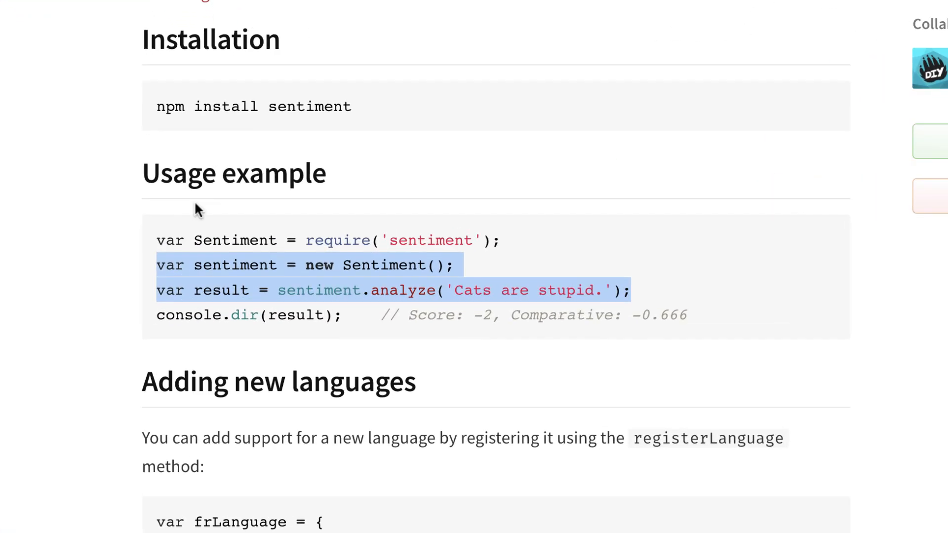
{"action": "left_click_drag", "start_coordinate": [183, 228], "coordinate": [491, 244]}
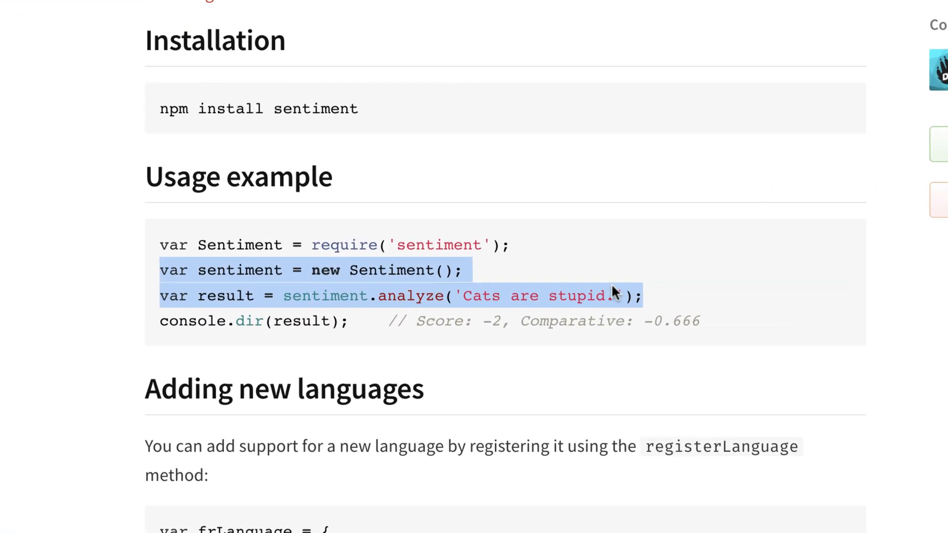
{"action": "left_click", "coordinate": [666, 293]}
{"action": "left_click", "coordinate": [134, 22]}
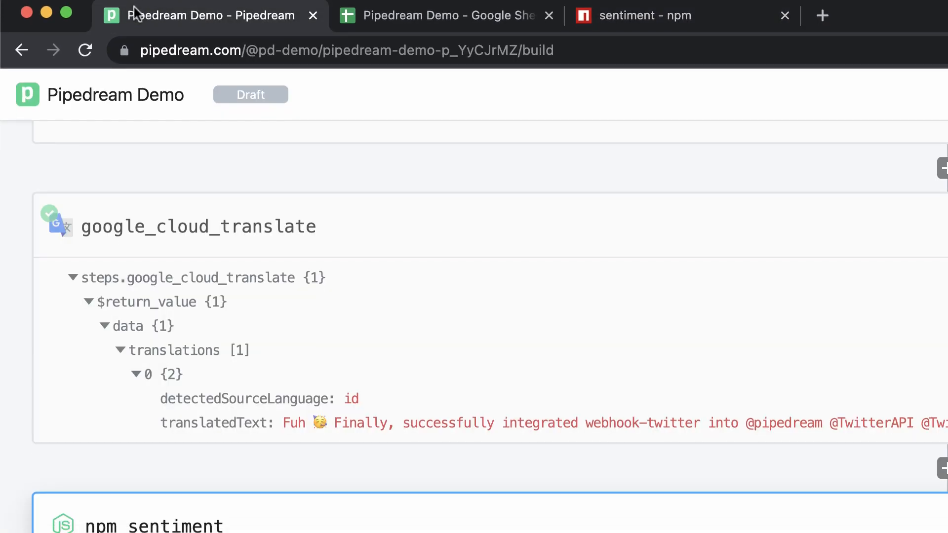
{"action": "scroll", "coordinate": [474, 297], "scroll_direction": "down", "scroll_amount": 5}
Replace the starter comments with the sentiment import and paste the analyze example code.
{"action": "left_click", "coordinate": [352, 195]}
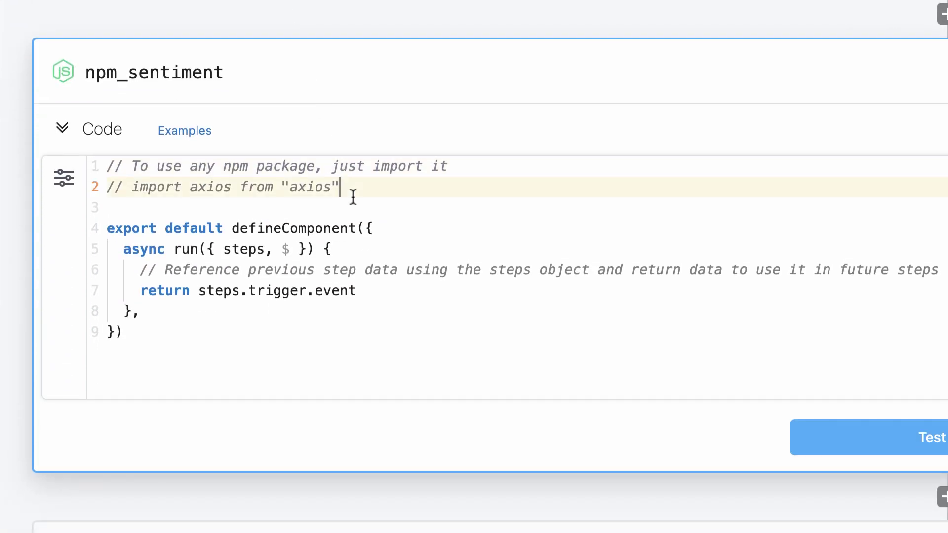
{"action": "key", "text": "shift+Up"}
{"action": "key", "text": "shift+Home"}
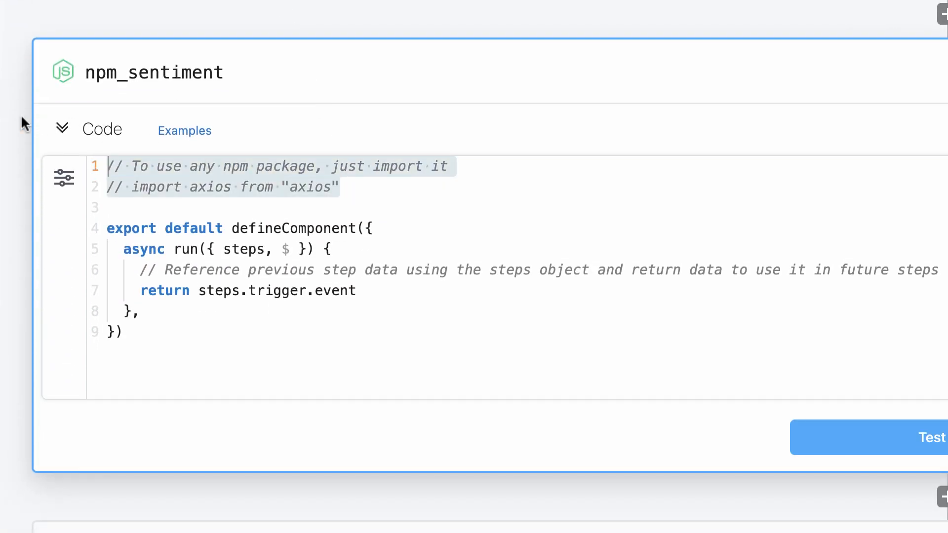
{"action": "type", "text": "import "}
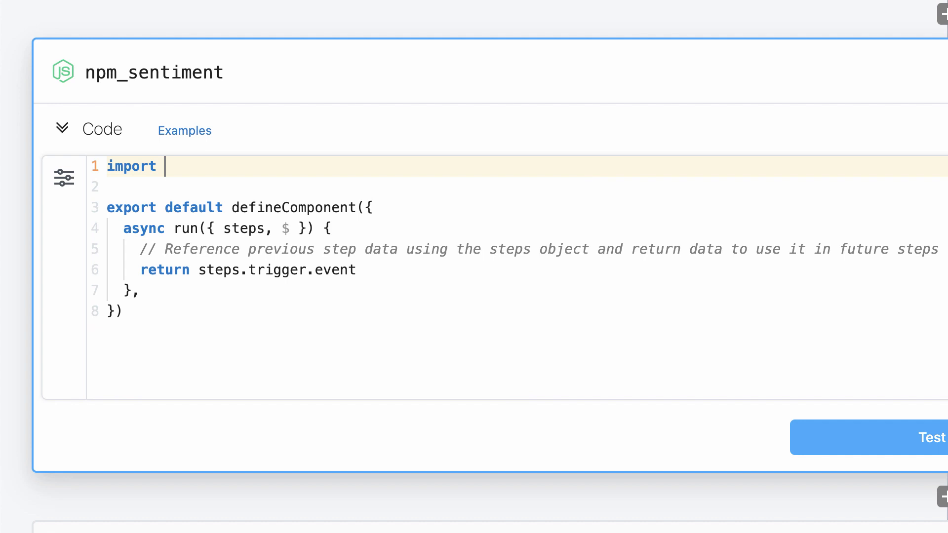
{"action": "type", "text": "Sentiment "}
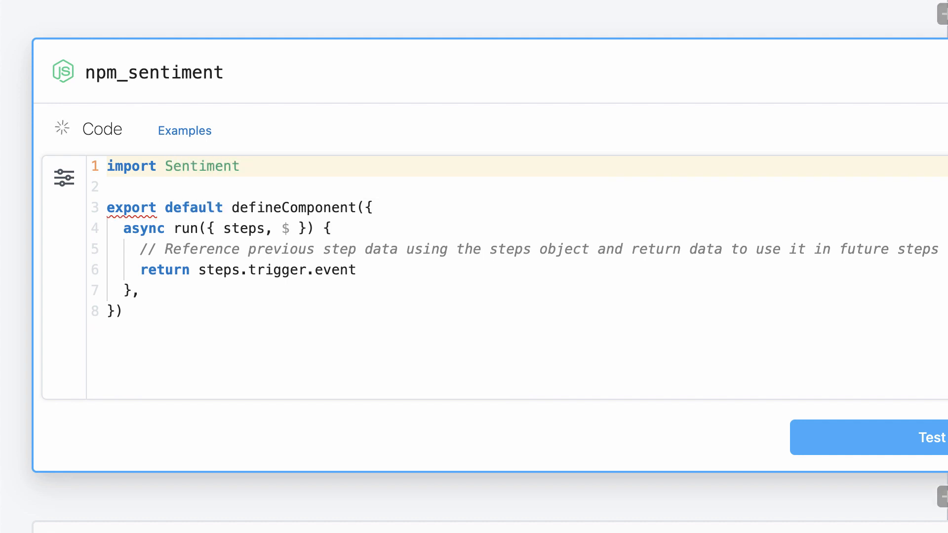
{"action": "type", "text": "from 'sentime"}
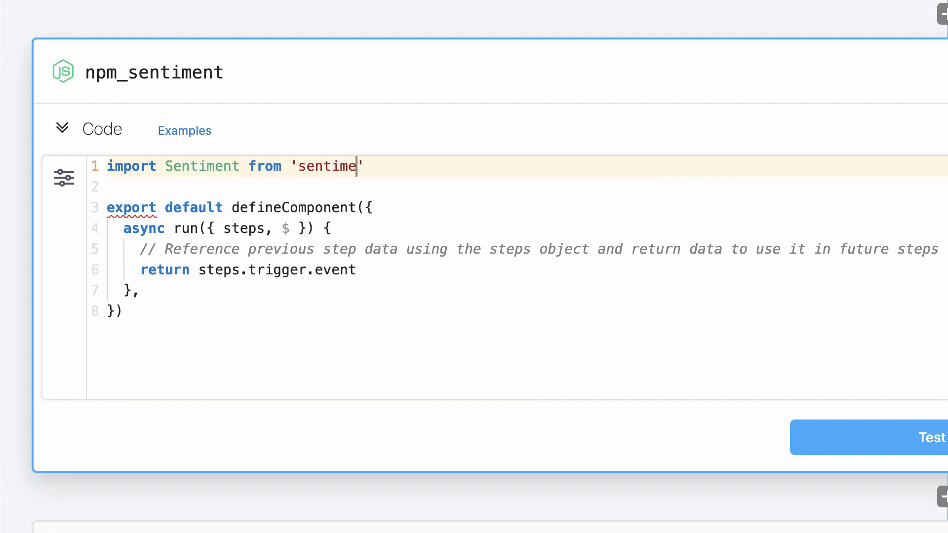
{"action": "type", "text": "nt"}
{"action": "key", "text": "ctrl+s"}
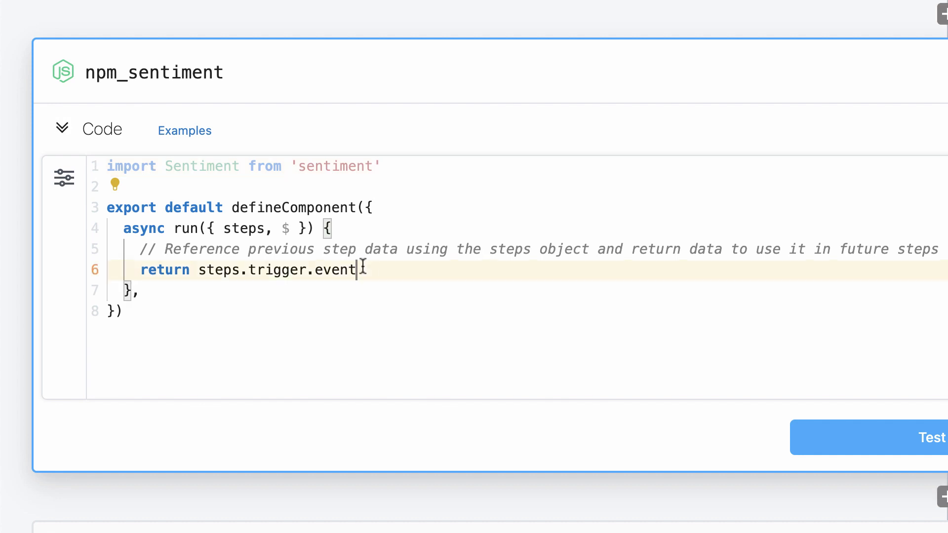
{"action": "left_click_drag", "start_coordinate": [361, 270], "coordinate": [138, 250]}
{"action": "type", "text": "var sentiment = new Sentiment(); var result = sentiment.analyze('Cats are stupid.');"}
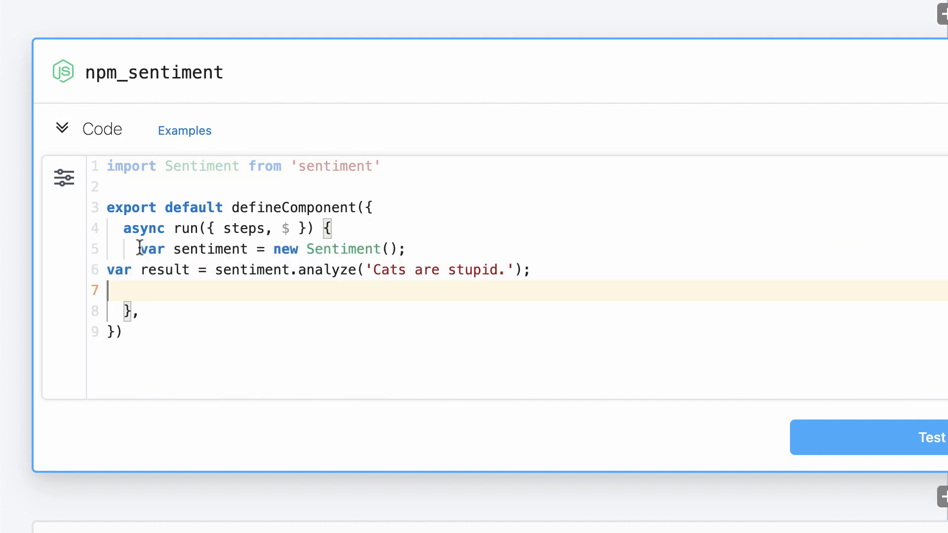
{"action": "left_click", "coordinate": [107, 270]}
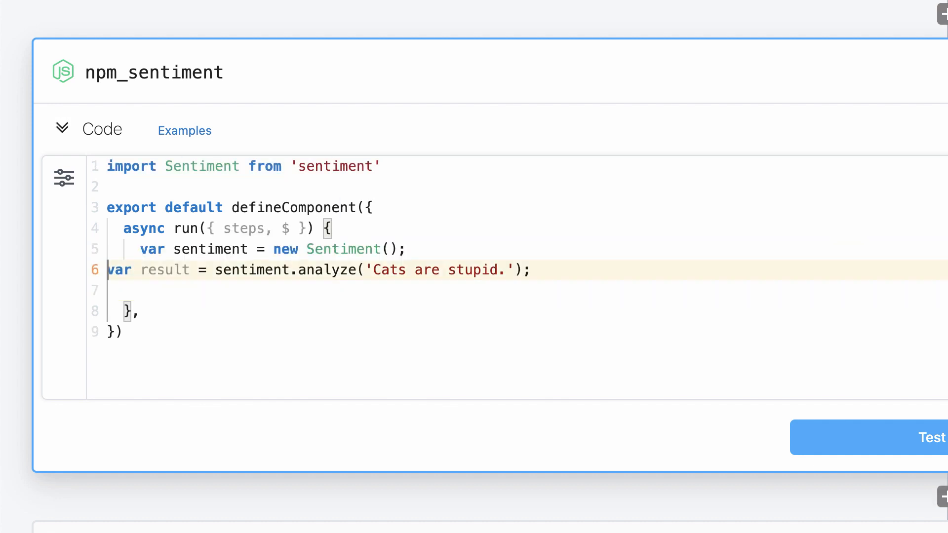
{"action": "key", "text": "Tab"}
{"action": "key", "text": "Tab"}
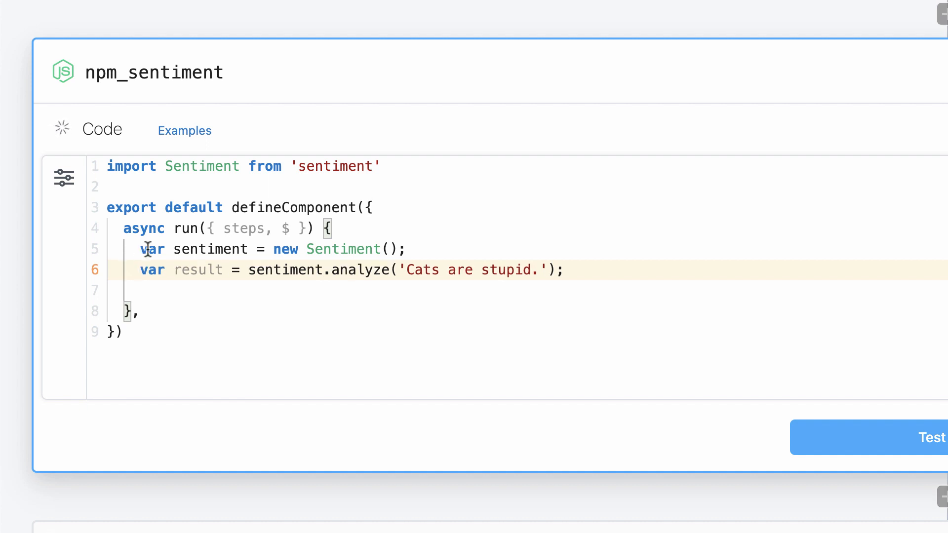
Return the analyze result on the translate step's translatedText instead of the sample sentence.
{"action": "left_click_drag", "start_coordinate": [140, 270], "coordinate": [240, 270]}
{"action": "type", "text": "return"}
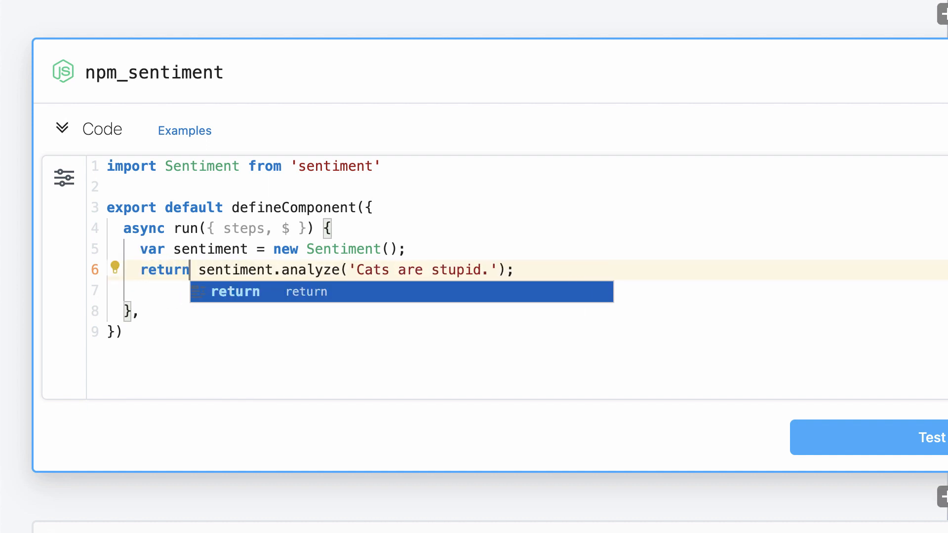
{"action": "left_click_drag", "start_coordinate": [357, 269], "coordinate": [482, 269]}
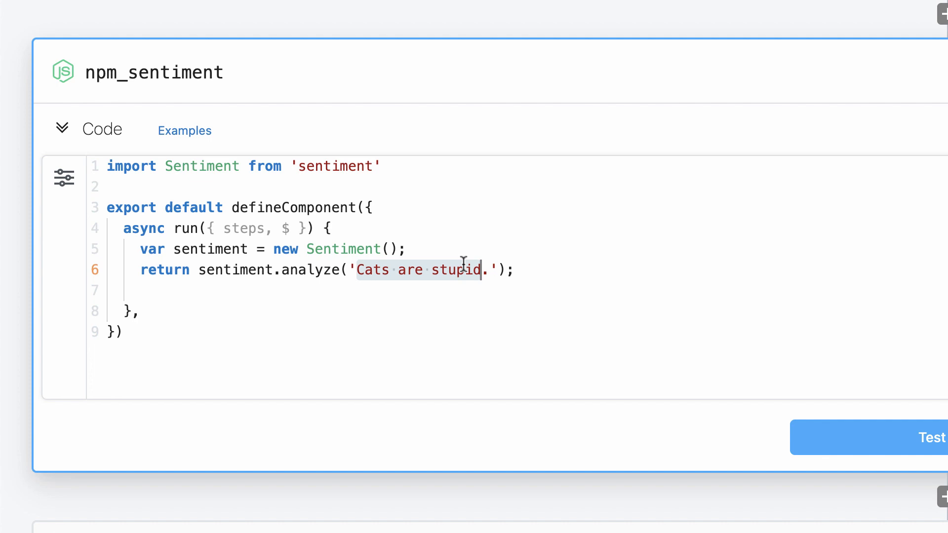
{"action": "key", "text": "BackSpace"}
{"action": "key", "text": "BackSpace"}
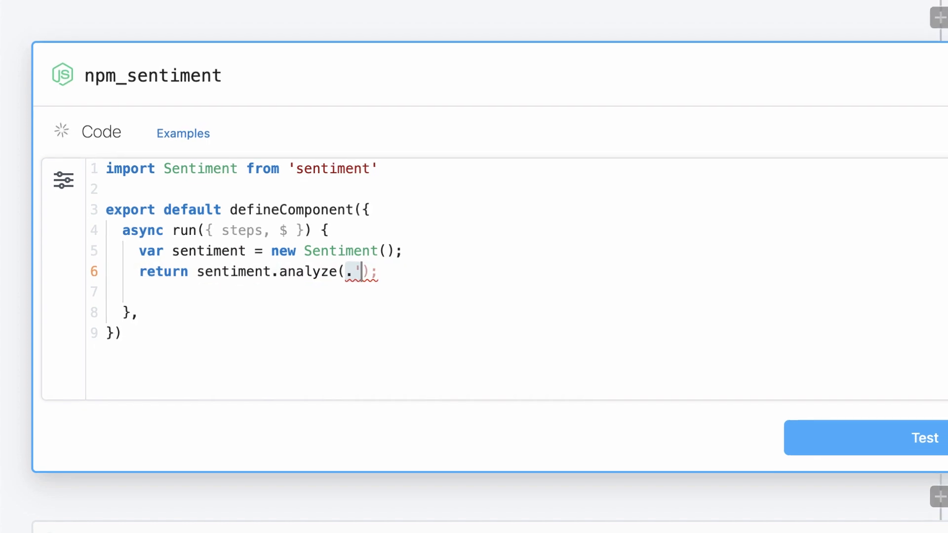
{"action": "key", "text": "Delete"}
{"action": "key", "text": "Delete"}
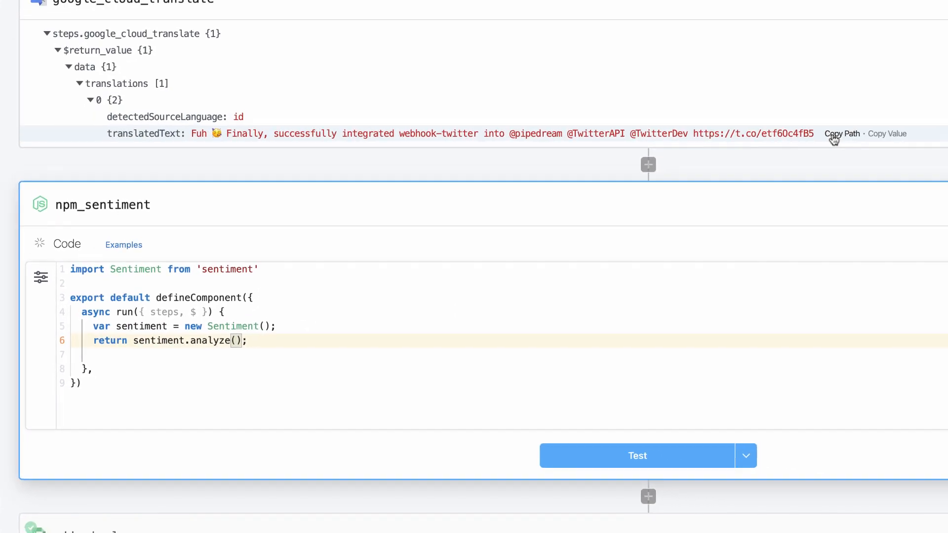
{"action": "left_click", "coordinate": [812, 146]}
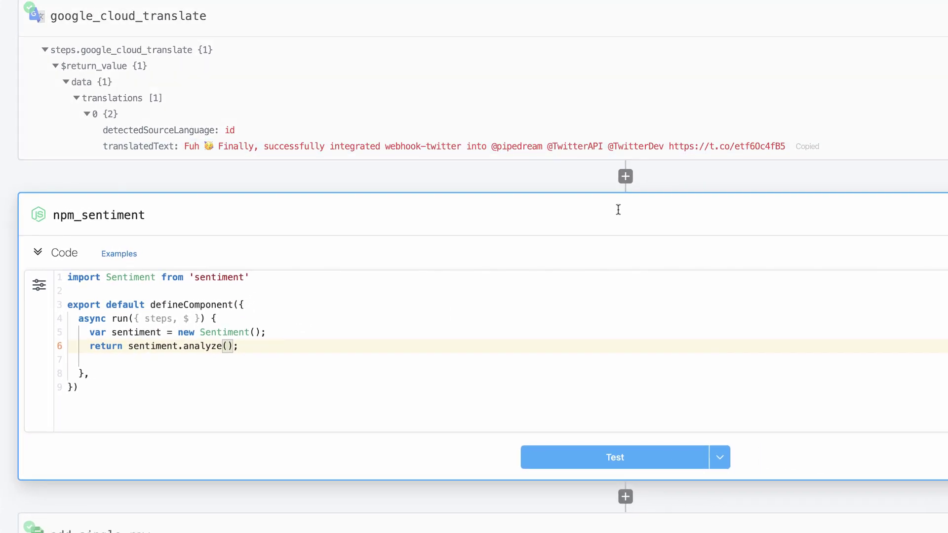
{"action": "left_click", "coordinate": [225, 346]}
{"action": "key", "text": "ctrl+v"}
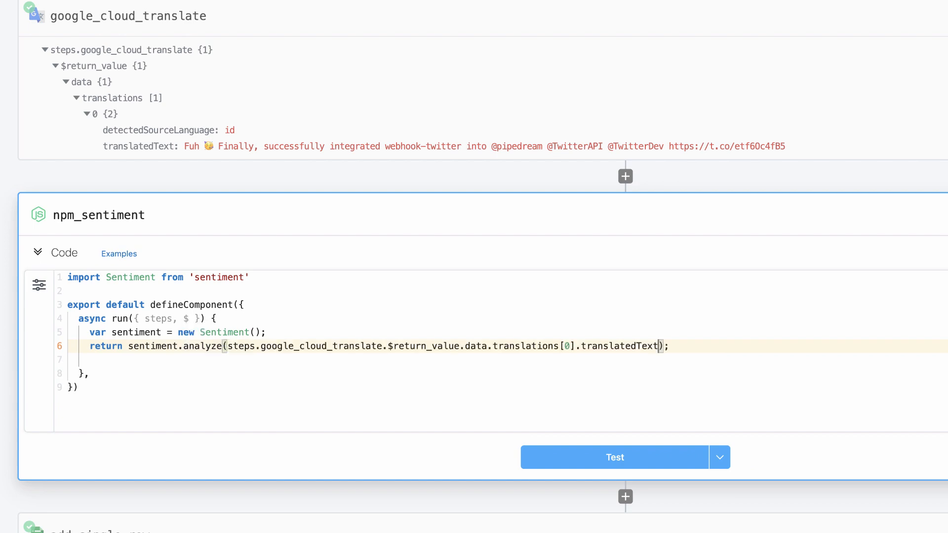
{"action": "left_click", "coordinate": [204, 387]}
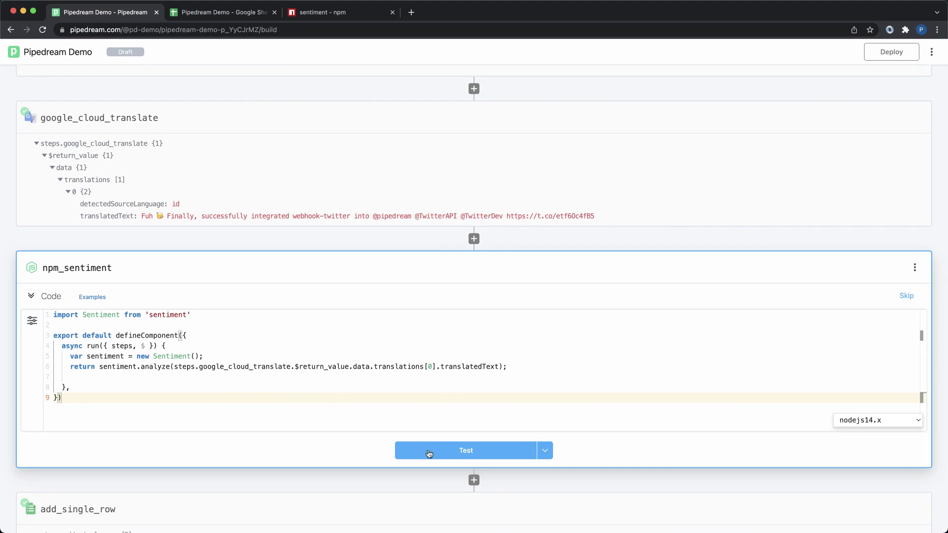
Test the npm_sentiment step, returning a sentiment score of 3.
{"action": "left_click", "coordinate": [429, 454]}
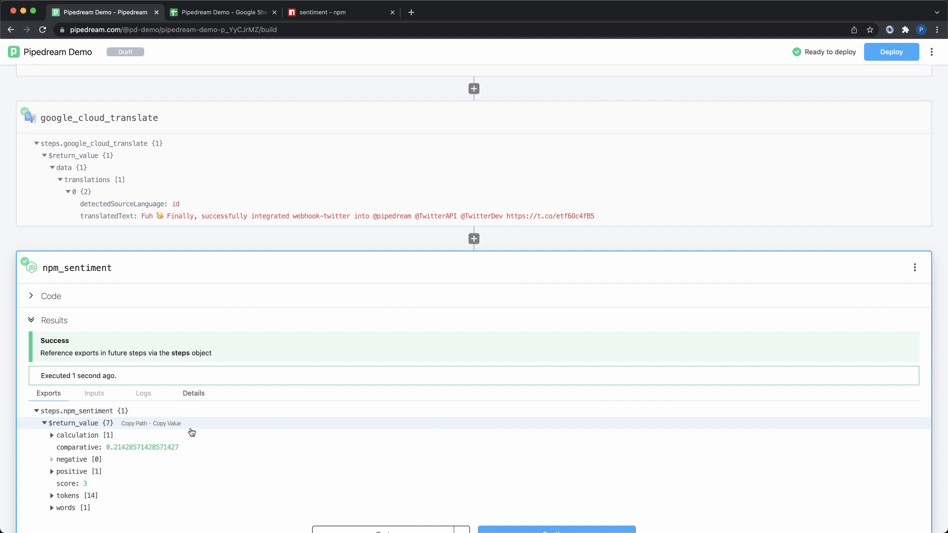
{"action": "scroll", "coordinate": [191, 432], "scroll_direction": "down", "scroll_amount": 3}
{"action": "scroll", "coordinate": [191, 432], "scroll_direction": "down", "scroll_amount": 2}
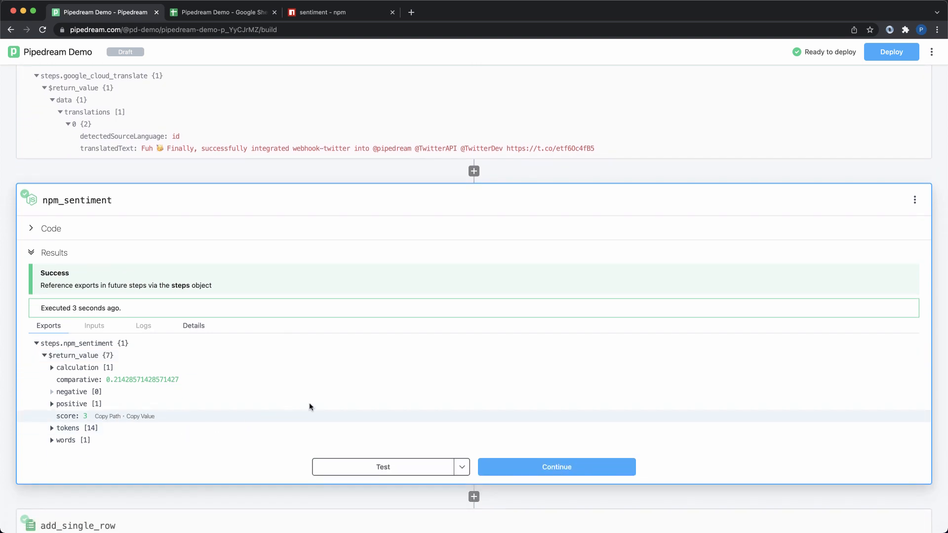
{"action": "scroll", "coordinate": [354, 398], "scroll_direction": "down", "scroll_amount": 3}
{"action": "scroll", "coordinate": [355, 398], "scroll_direction": "down", "scroll_amount": 1}
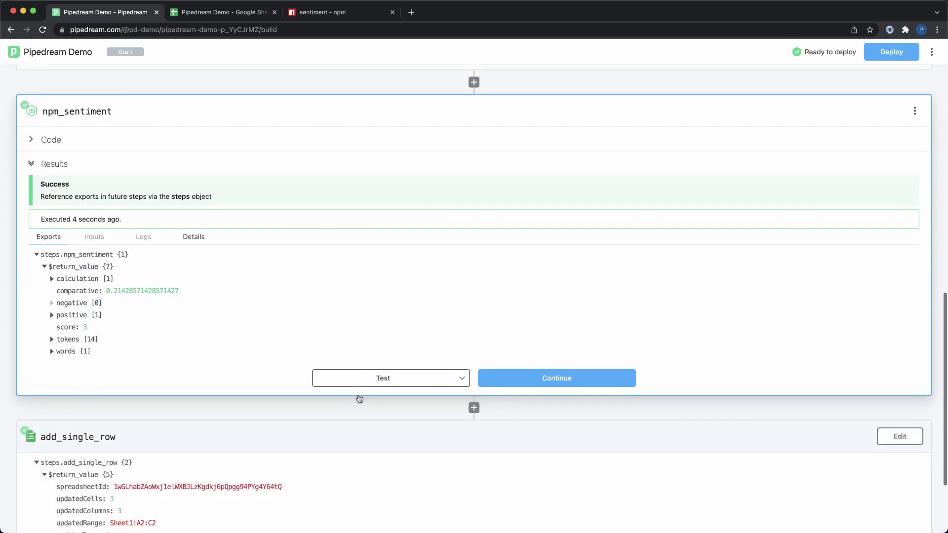
Add a python3.8 code step with the nltk sentiment example, named nltk_sentiment.
{"action": "left_click", "coordinate": [474, 410]}
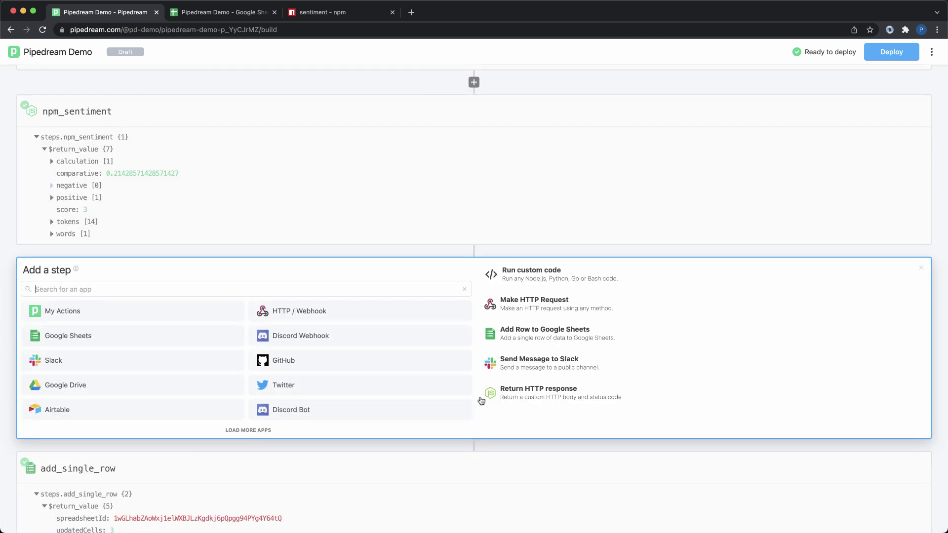
{"action": "left_click", "coordinate": [550, 274]}
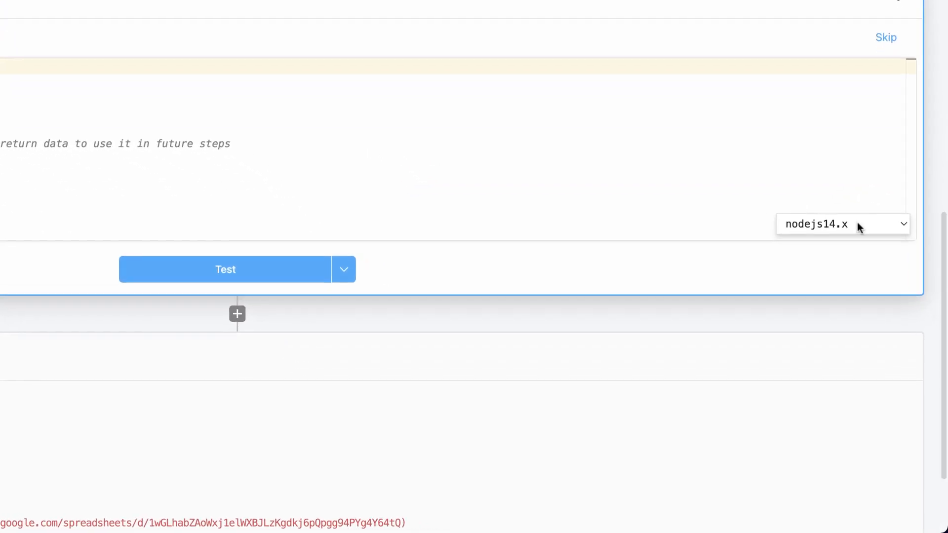
{"action": "left_click", "coordinate": [857, 222]}
{"action": "left_click", "coordinate": [830, 242]}
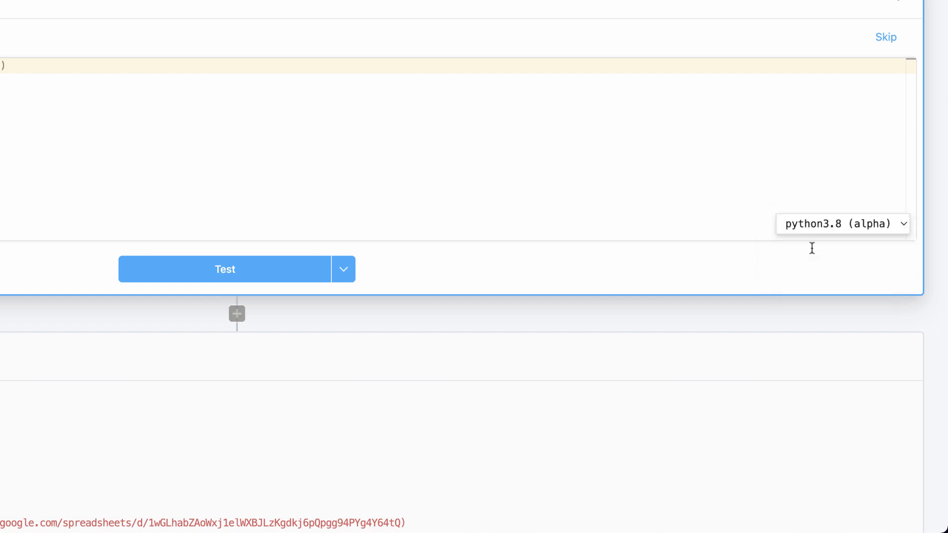
{"action": "left_click", "coordinate": [195, 221]}
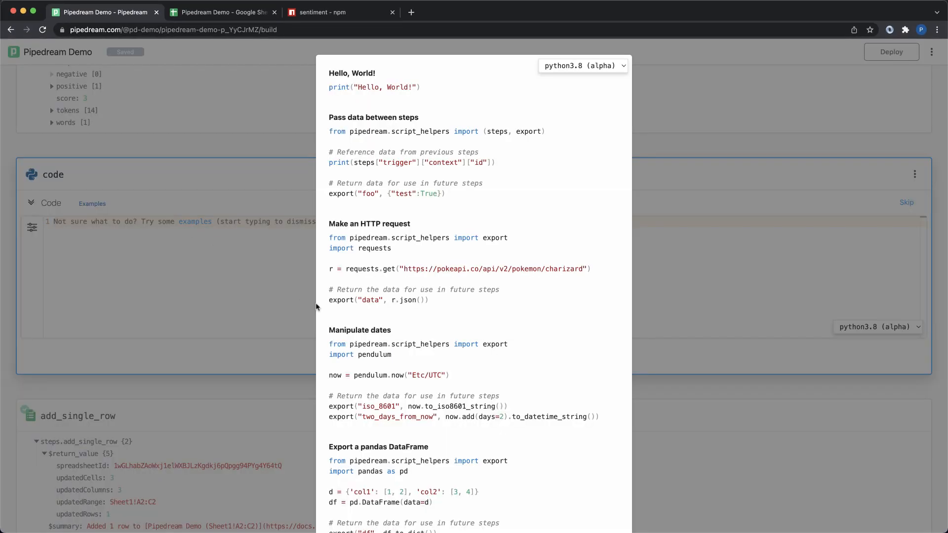
{"action": "scroll", "coordinate": [354, 331], "scroll_direction": "down", "scroll_amount": 5}
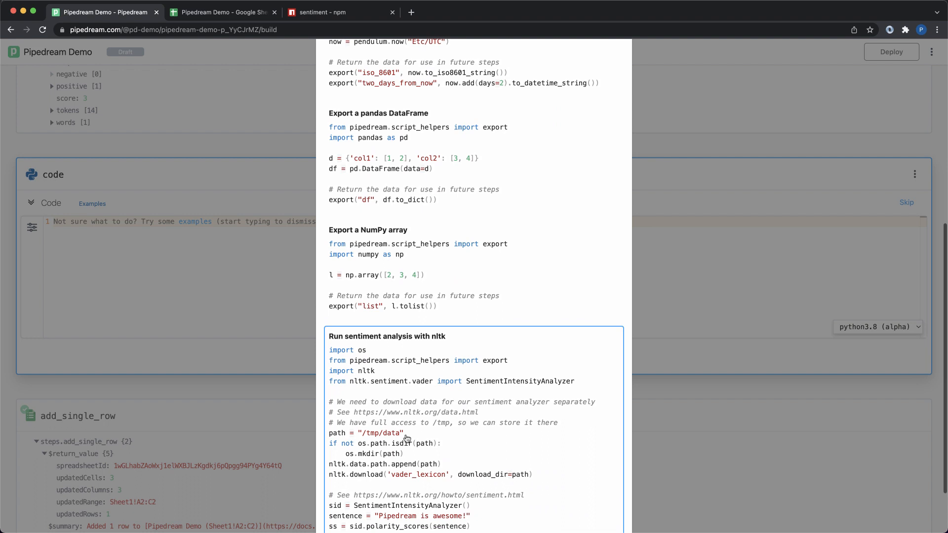
{"action": "left_click", "coordinate": [405, 435]}
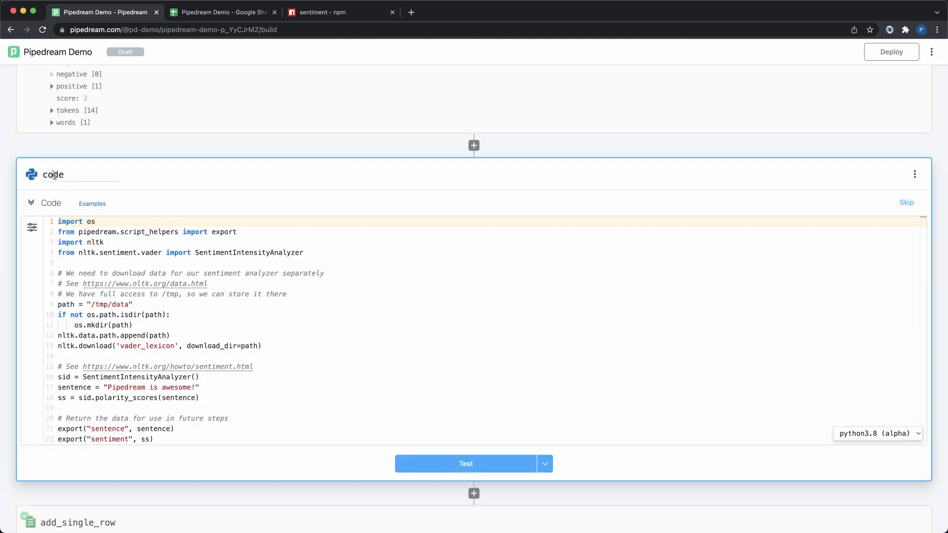
{"action": "type", "text": "nltk_sentiment"}
{"action": "left_click", "coordinate": [237, 263]}
{"action": "scroll", "coordinate": [237, 265], "scroll_direction": "up", "scroll_amount": 5}
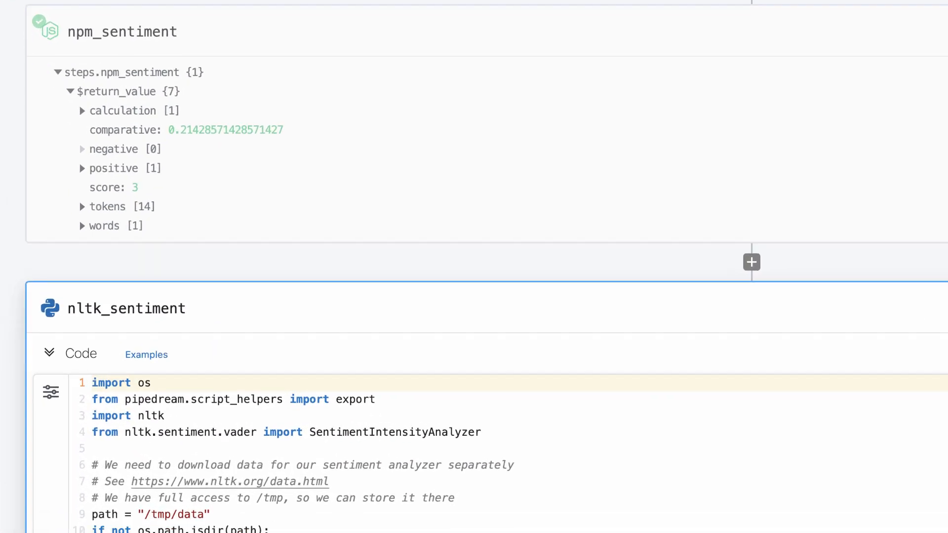
{"action": "scroll", "coordinate": [475, 296], "scroll_direction": "down", "scroll_amount": 5}
Analyze the translatedText reference, import steps, and test to see compound sentiment 0.4939.
{"action": "left_click_drag", "start_coordinate": [171, 345], "coordinate": [332, 345]}
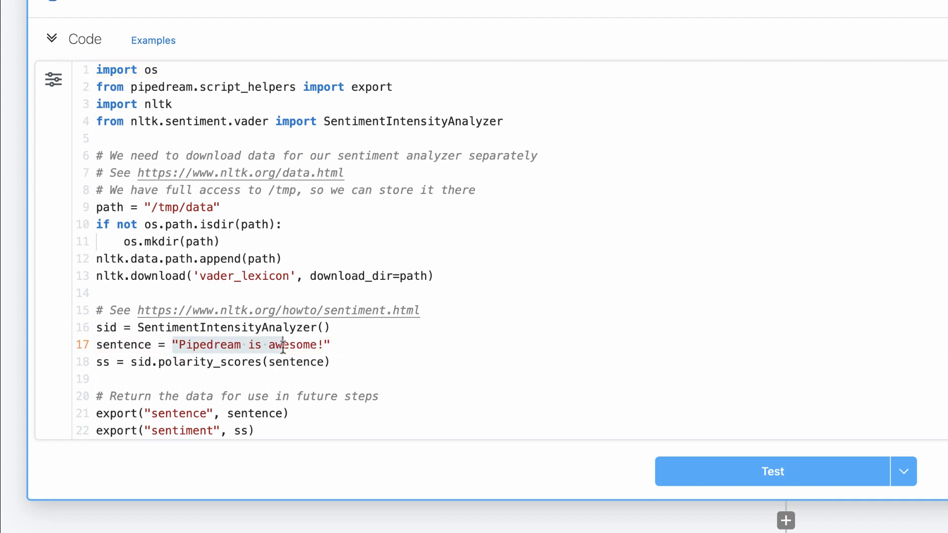
{"action": "key", "text": "BackSpace"}
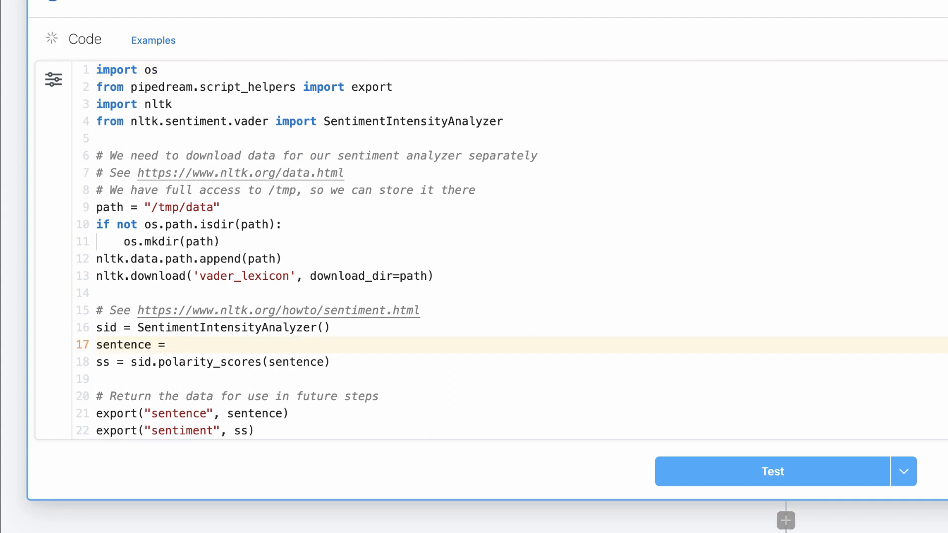
{"action": "key", "text": "ctrl+v"}
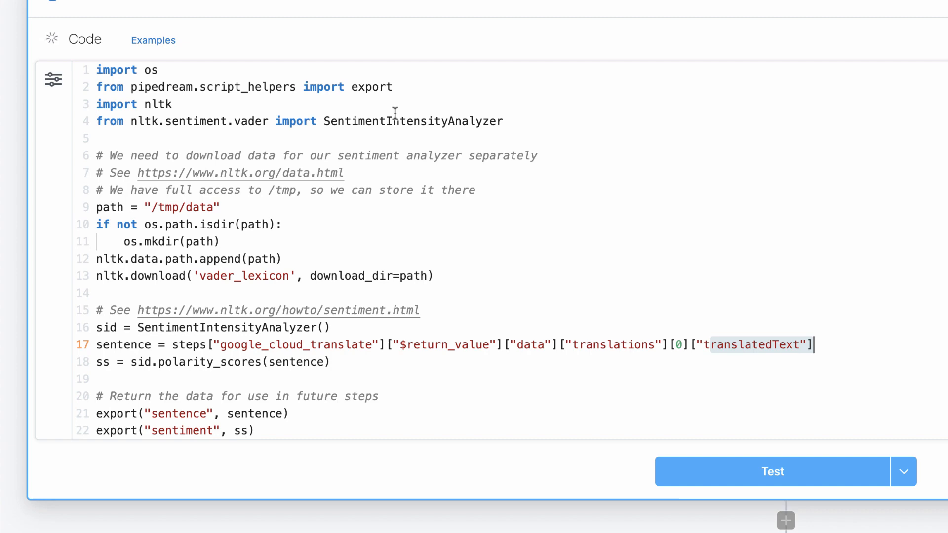
{"action": "left_click", "coordinate": [395, 87]}
{"action": "type", "text": ", stem"}
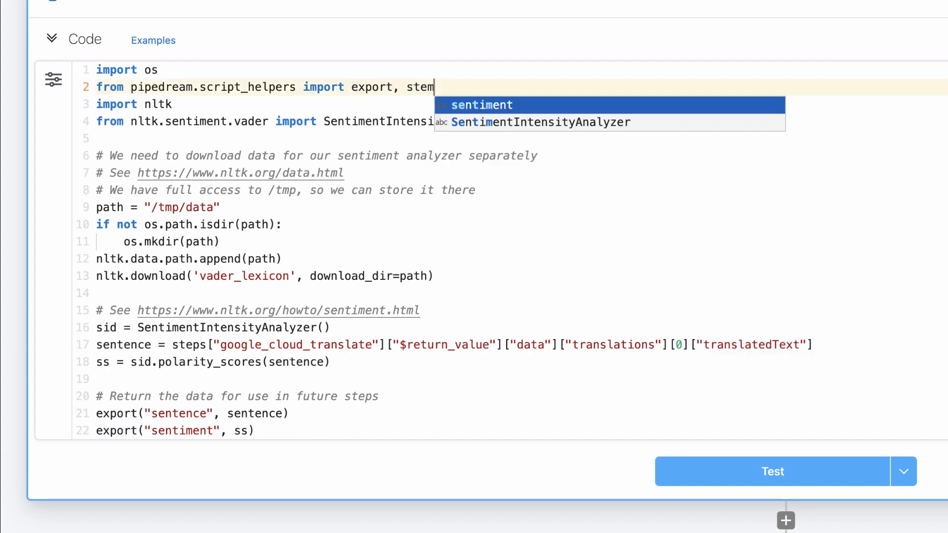
{"action": "key", "text": "BackSpace"}
{"action": "type", "text": "ps"}
{"action": "left_click", "coordinate": [223, 241]}
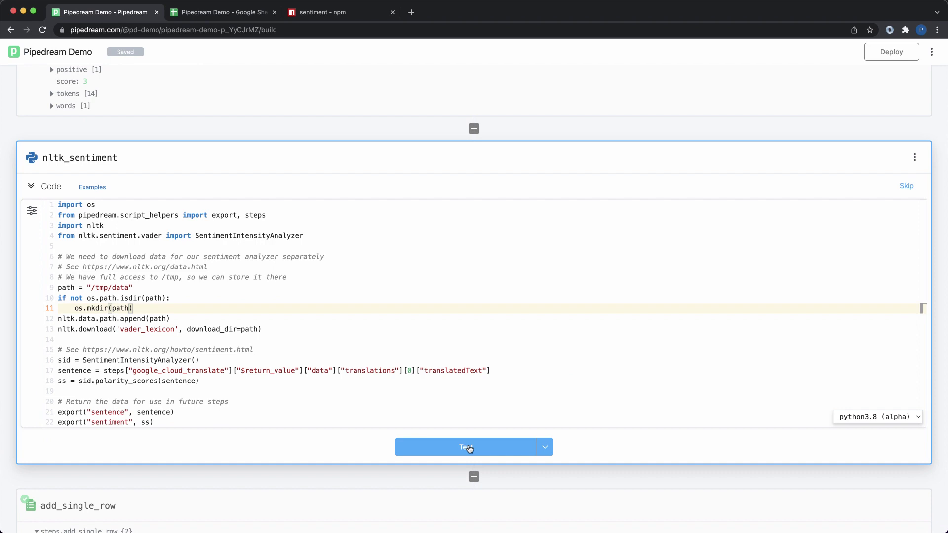
{"action": "left_click", "coordinate": [468, 447]}
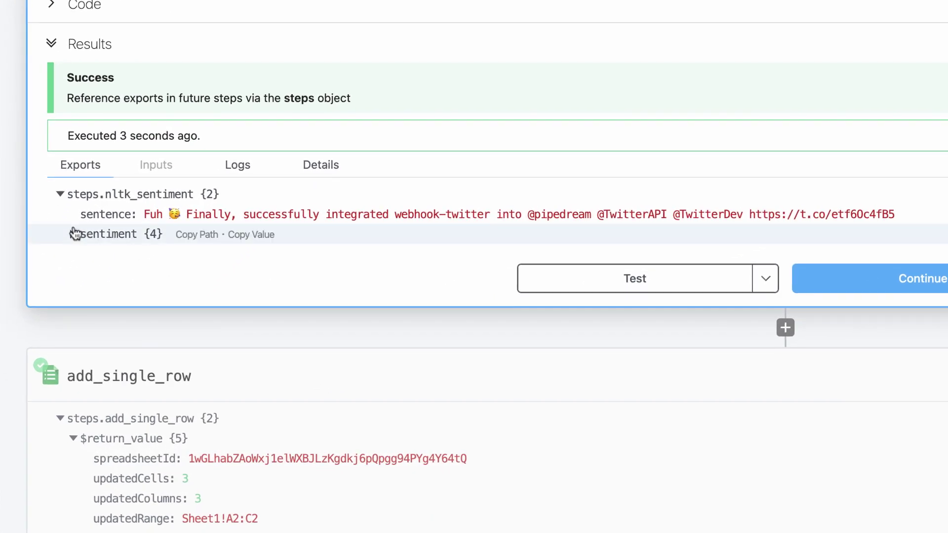
{"action": "left_click", "coordinate": [74, 234]}
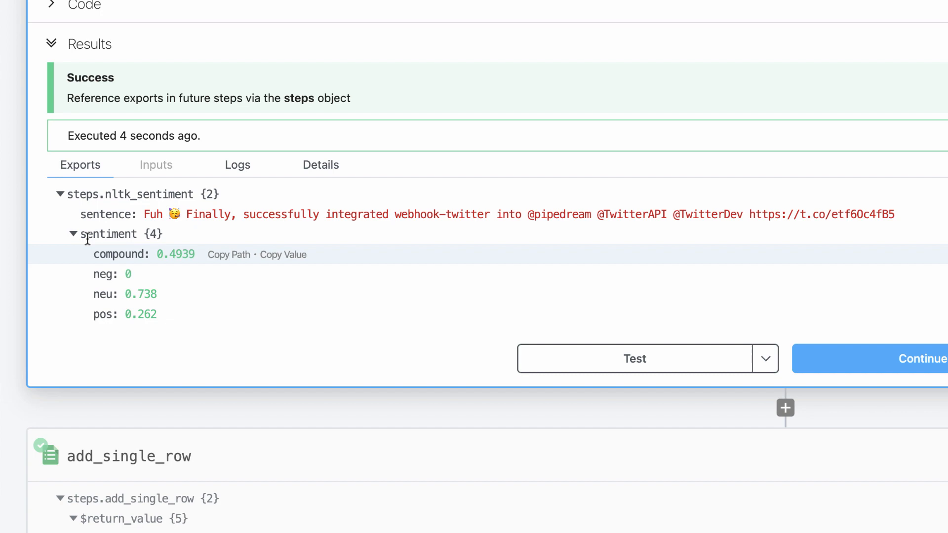
{"action": "scroll", "coordinate": [254, 377], "scroll_direction": "down", "scroll_amount": 5}
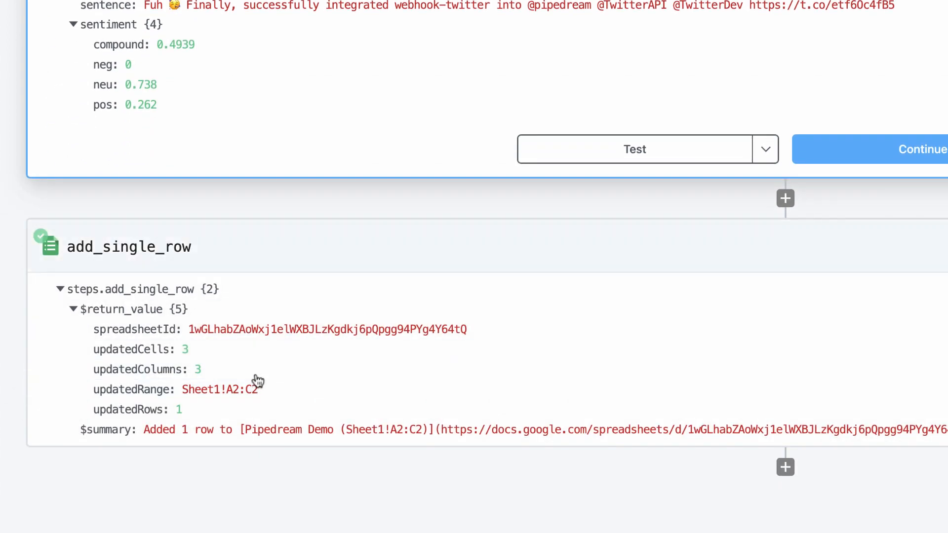
Replace the Message field value with the google_cloud_translate translatedText expression.
{"action": "left_click", "coordinate": [297, 244]}
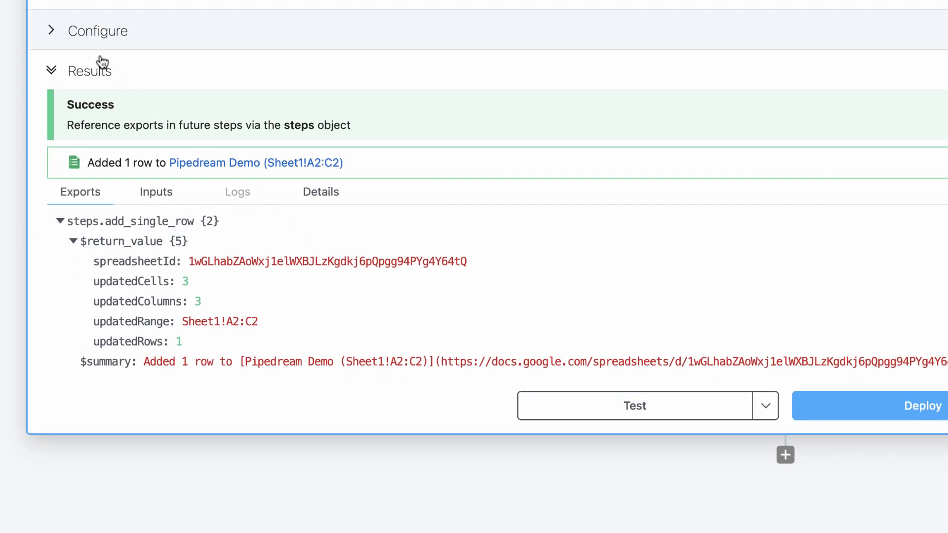
{"action": "left_click", "coordinate": [78, 83]}
{"action": "scroll", "coordinate": [162, 352], "scroll_direction": "down", "scroll_amount": 3}
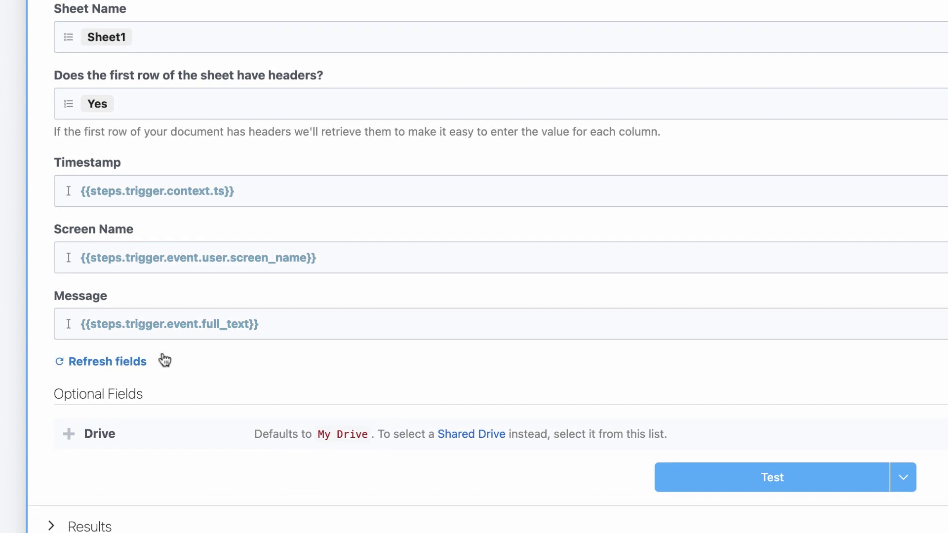
{"action": "left_click", "coordinate": [267, 324]}
{"action": "key", "text": "Escape"}
{"action": "key", "text": "BackSpace"}
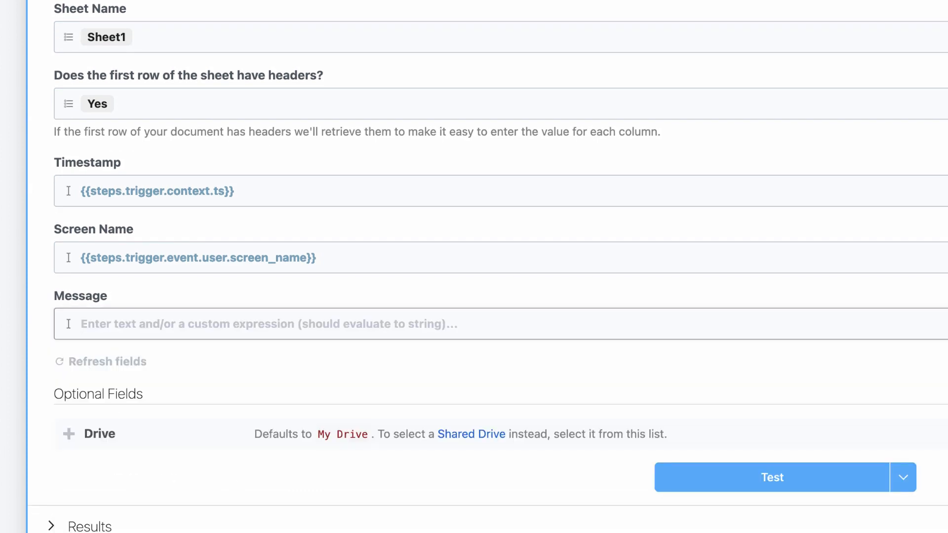
{"action": "type", "text": "{{steps.google_cloud_translate.$return_value.data.translations[0].translatedText}}"}
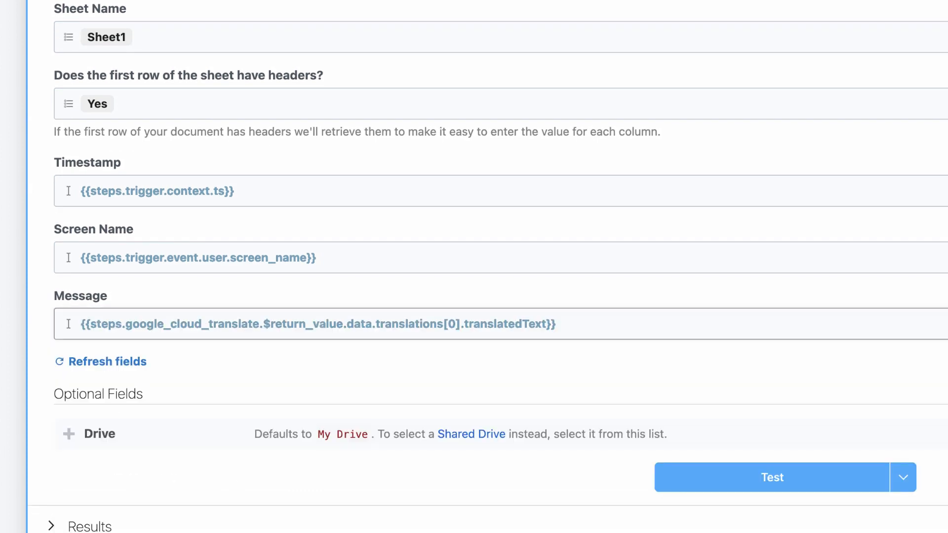
{"action": "scroll", "coordinate": [299, 223], "scroll_direction": "up", "scroll_amount": 5}
{"action": "scroll", "coordinate": [299, 98], "scroll_direction": "up", "scroll_amount": 5}
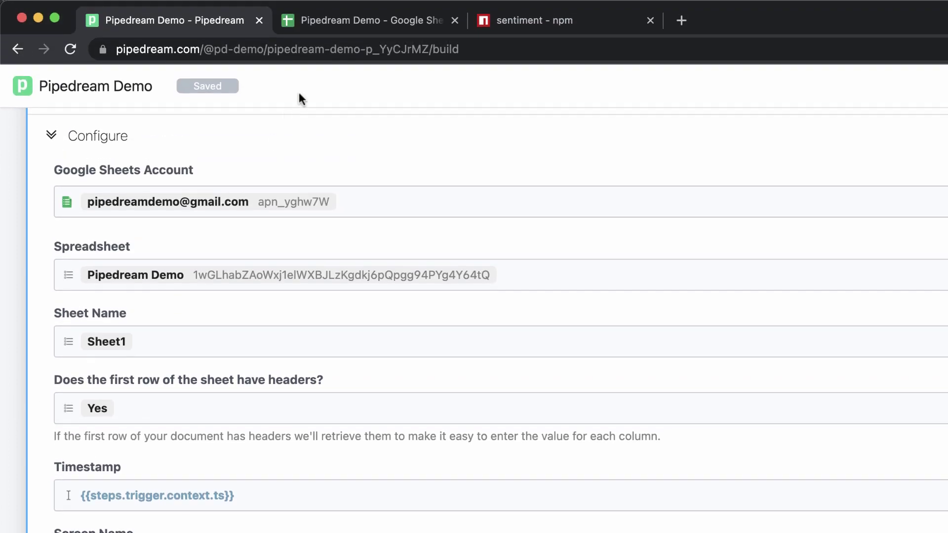
Add sheet headers 'npm sentiment' in D1 and 'nltk sentiment' in E1.
{"action": "left_click", "coordinate": [341, 29]}
{"action": "left_click", "coordinate": [703, 196]}
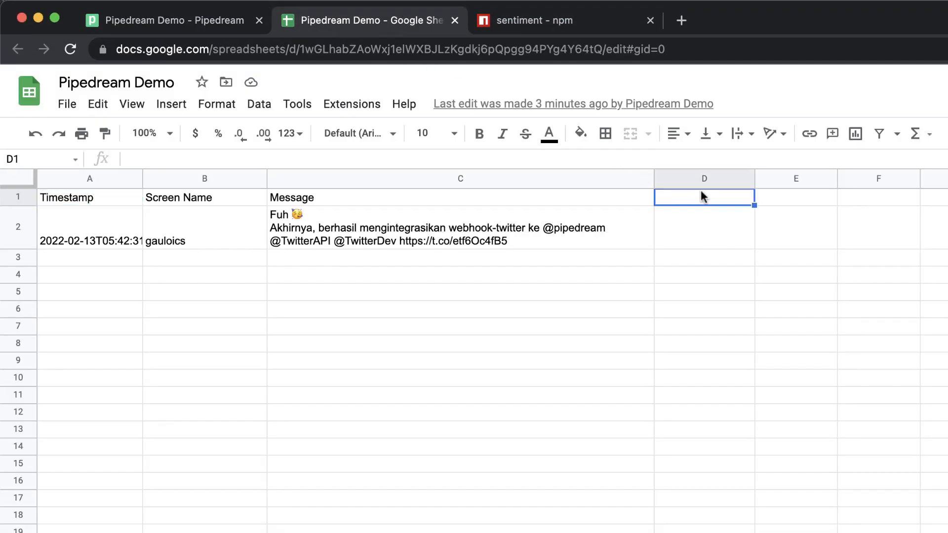
{"action": "type", "text": "npm sentiment"}
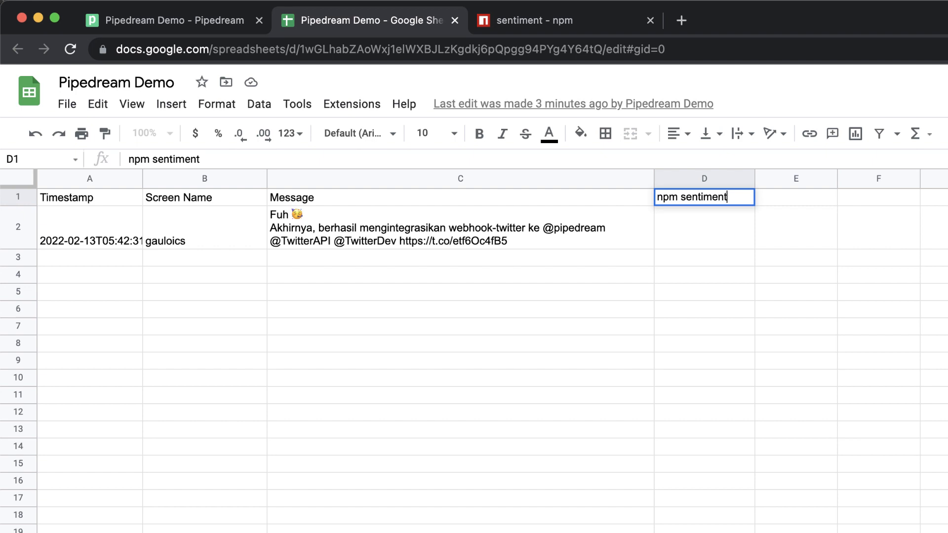
{"action": "key", "text": "Tab"}
{"action": "type", "text": "nltk"}
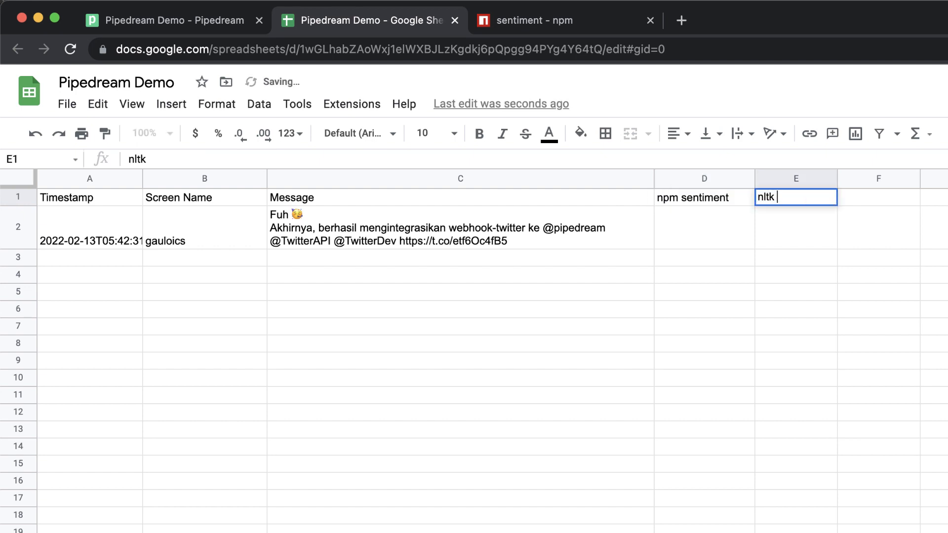
{"action": "type", "text": " sentiment"}
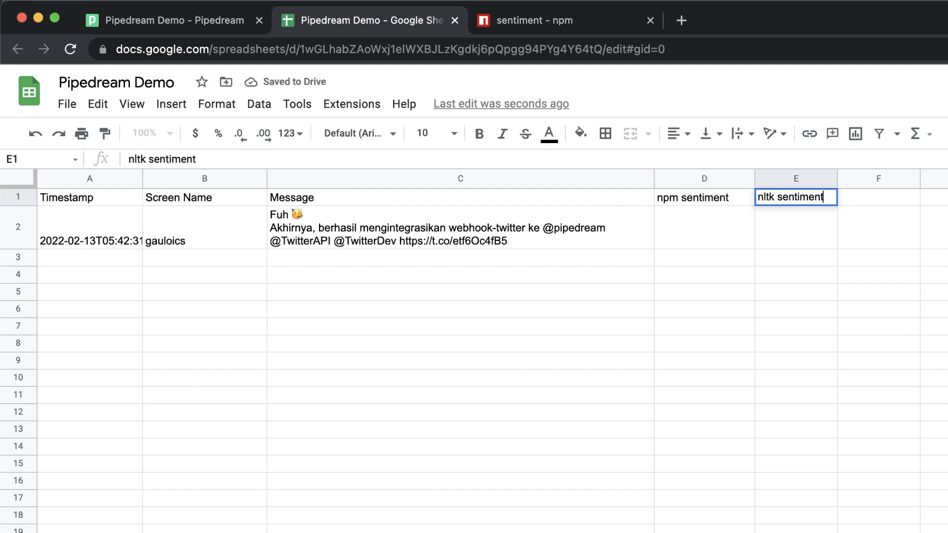
{"action": "key", "text": "Tab"}
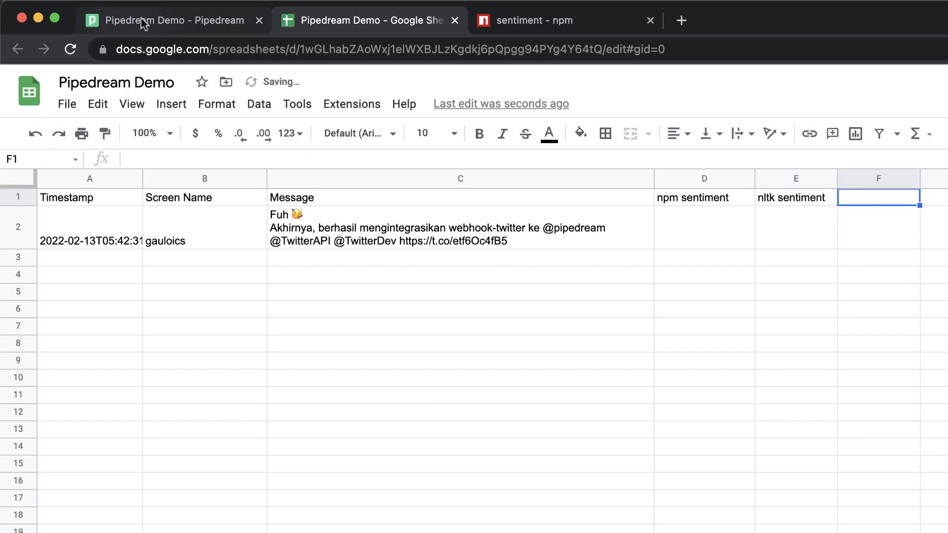
Refresh the sheet's column fields and map npm sentiment to the npm_sentiment score.
{"action": "left_click", "coordinate": [143, 22]}
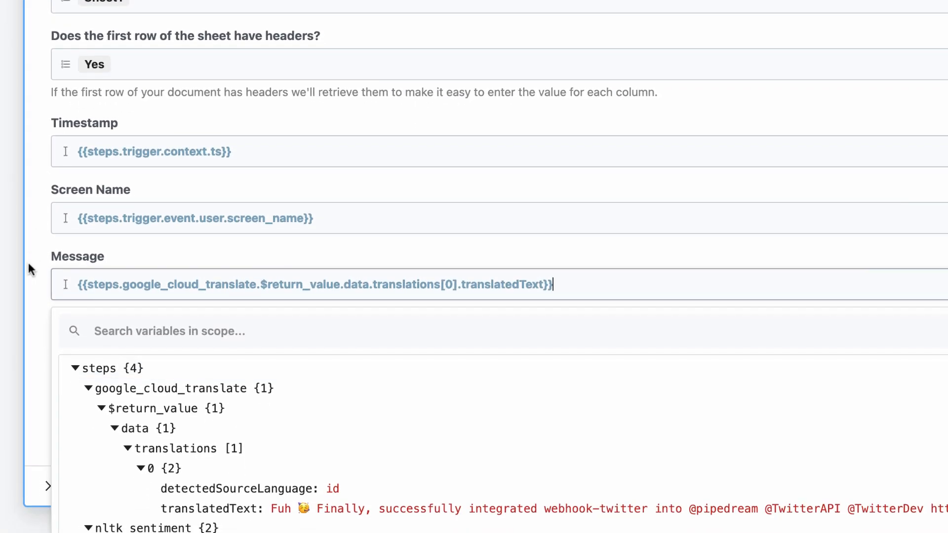
{"action": "left_click", "coordinate": [29, 261]}
{"action": "left_click", "coordinate": [89, 252]}
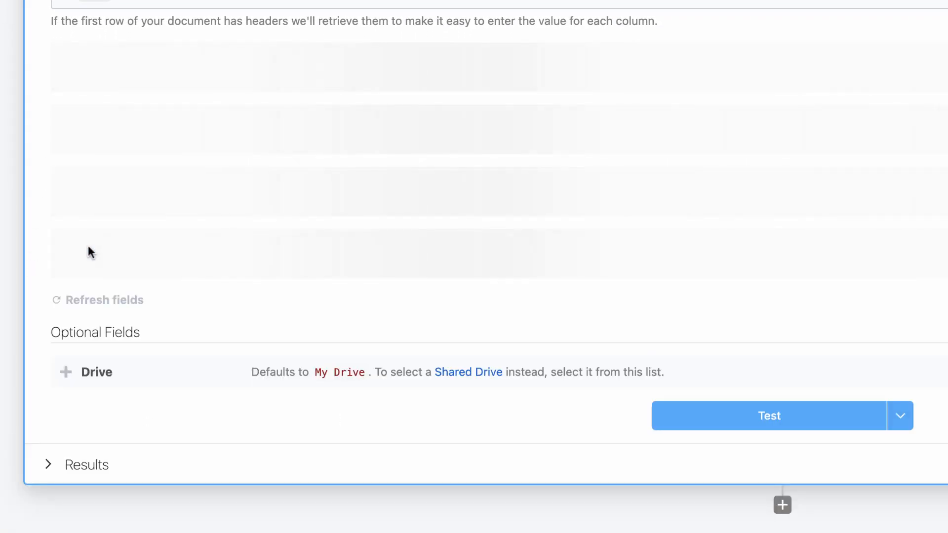
{"action": "left_click", "coordinate": [119, 278]}
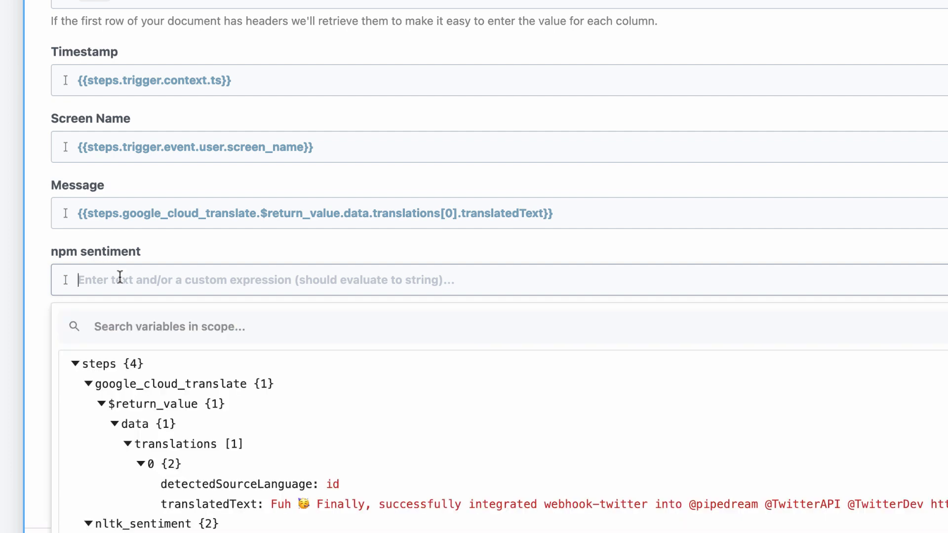
{"action": "scroll", "coordinate": [120, 278], "scroll_direction": "down", "scroll_amount": 1}
{"action": "left_click", "coordinate": [112, 232]}
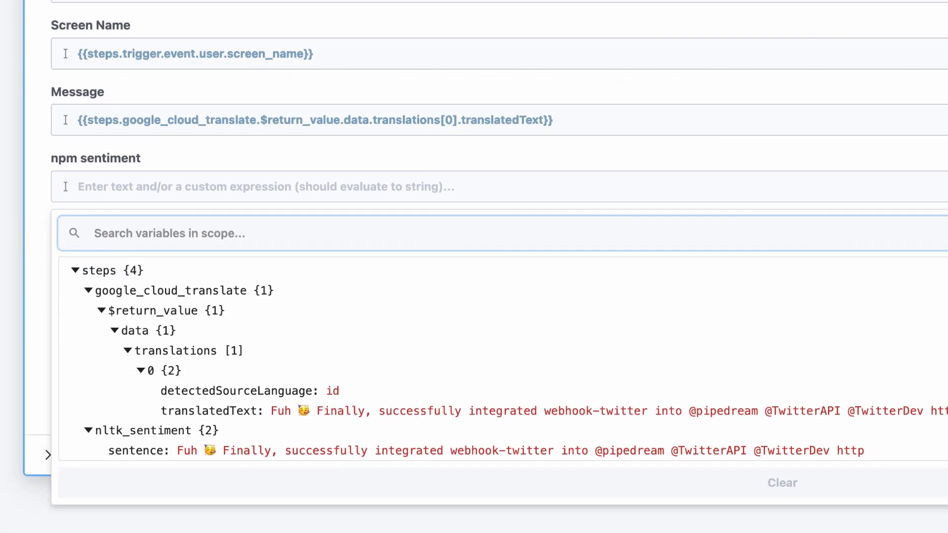
{"action": "type", "text": "npm"}
{"action": "scroll", "coordinate": [131, 307], "scroll_direction": "down", "scroll_amount": 1}
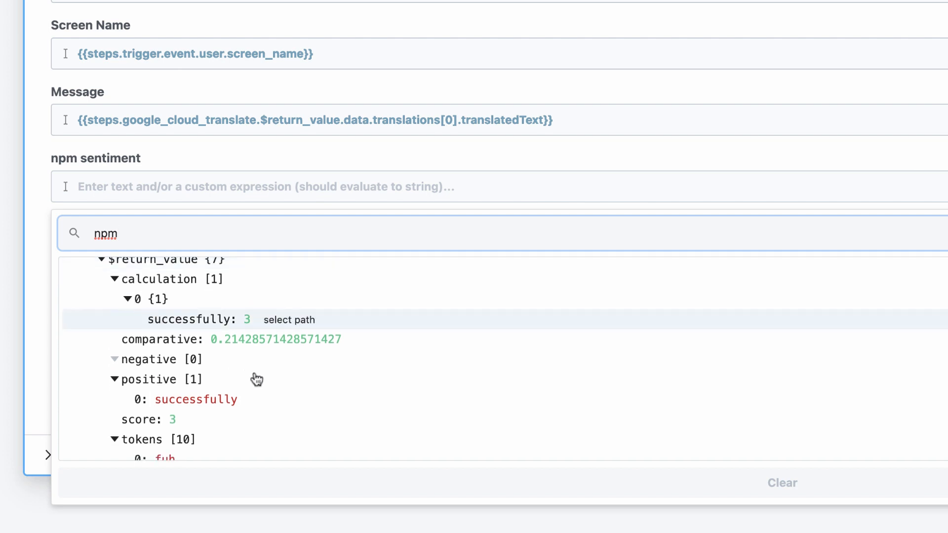
{"action": "scroll", "coordinate": [262, 381], "scroll_direction": "down", "scroll_amount": 2}
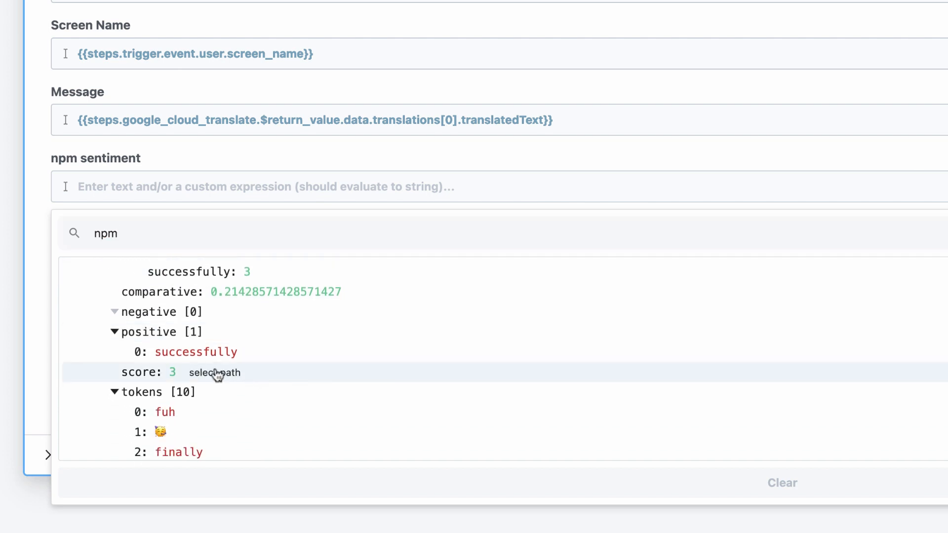
{"action": "left_click", "coordinate": [223, 376]}
Map the nltk sentiment column to the nltk_sentiment compound score.
{"action": "left_click", "coordinate": [118, 253]}
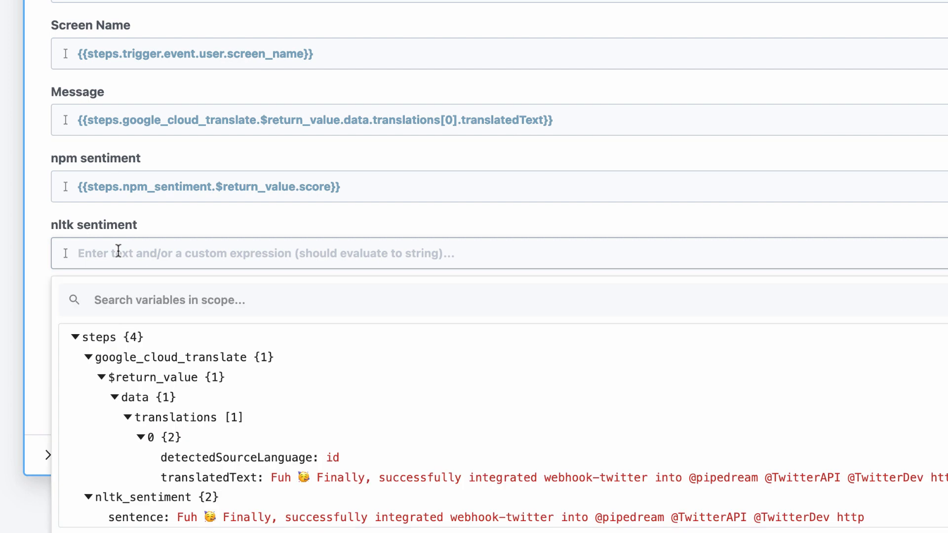
{"action": "left_click", "coordinate": [129, 299]}
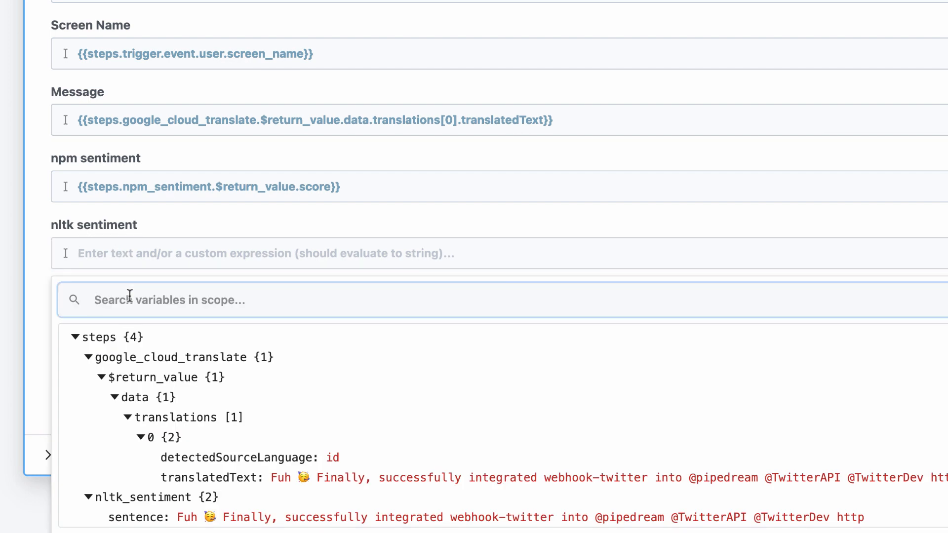
{"action": "type", "text": "nltk"}
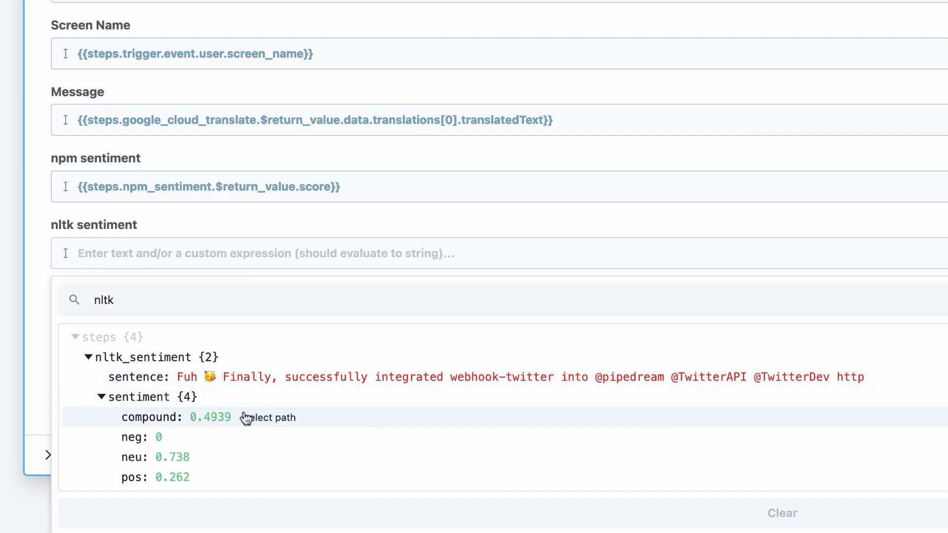
{"action": "left_click", "coordinate": [245, 417]}
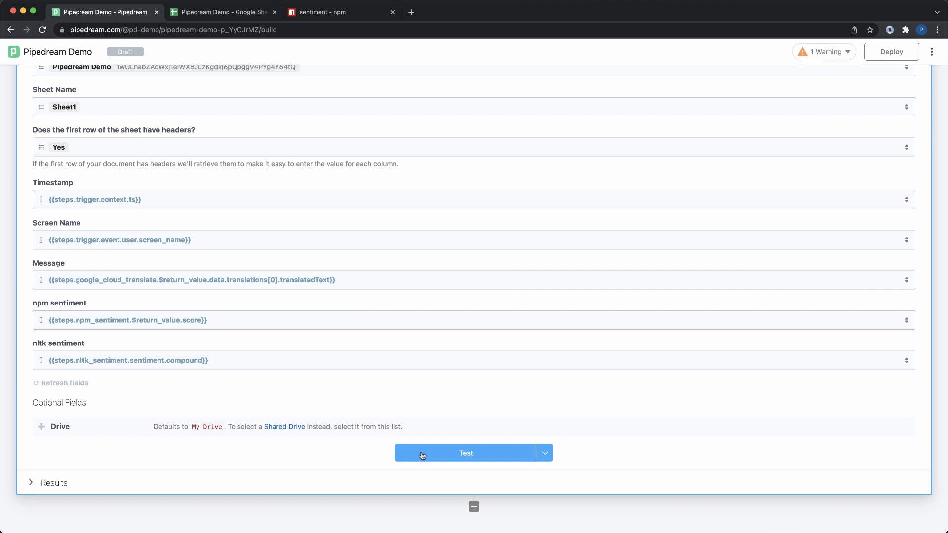
Test add_single_row and check the sheet's row 3 with npm score 3 and nltk 0.4939.
{"action": "left_click", "coordinate": [741, 407]}
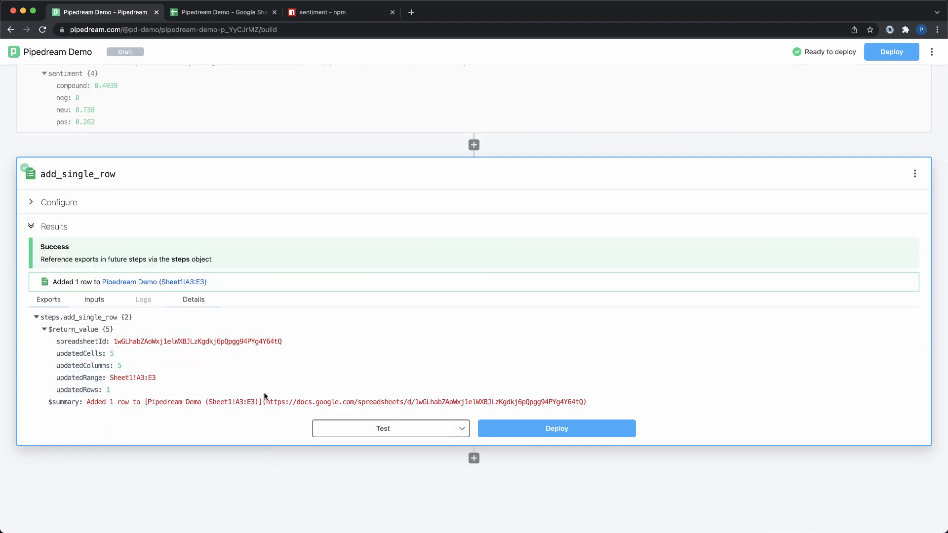
{"action": "left_click", "coordinate": [218, 13]}
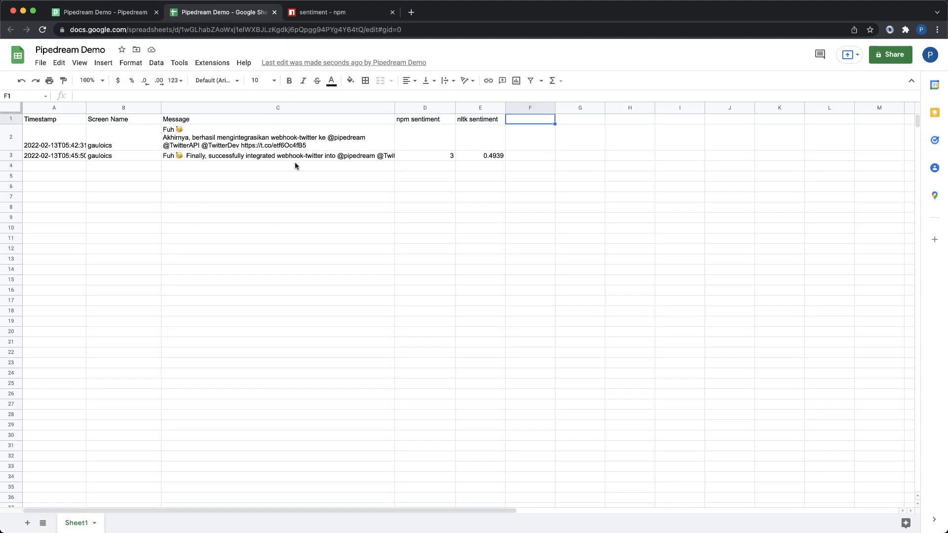
{"action": "left_click", "coordinate": [90, 12]}
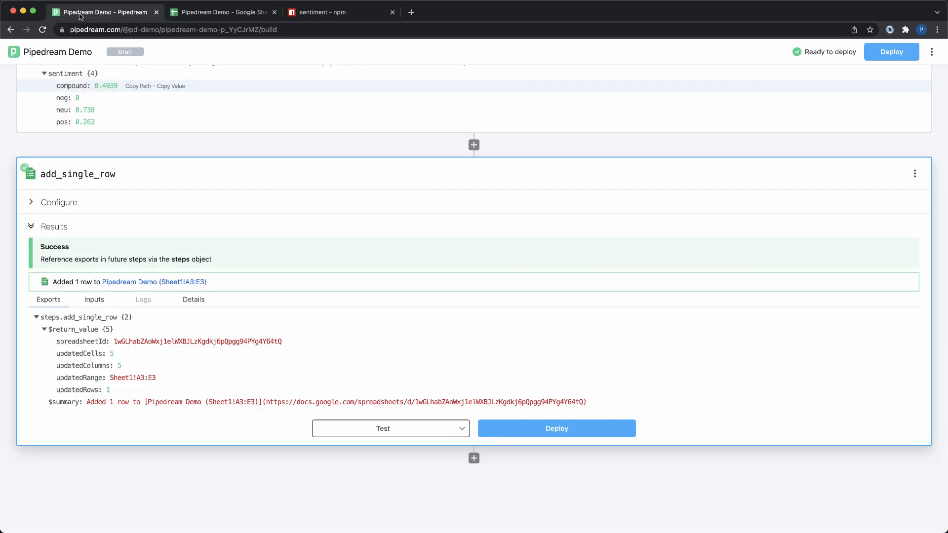
{"action": "scroll", "coordinate": [223, 222], "scroll_direction": "up", "scroll_amount": 10}
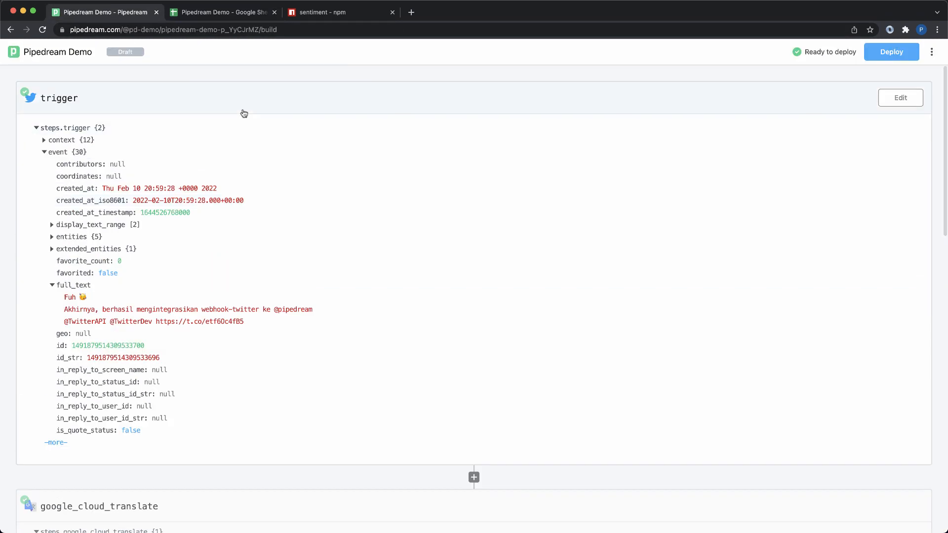
{"action": "left_click", "coordinate": [245, 111]}
{"action": "left_click", "coordinate": [210, 216]}
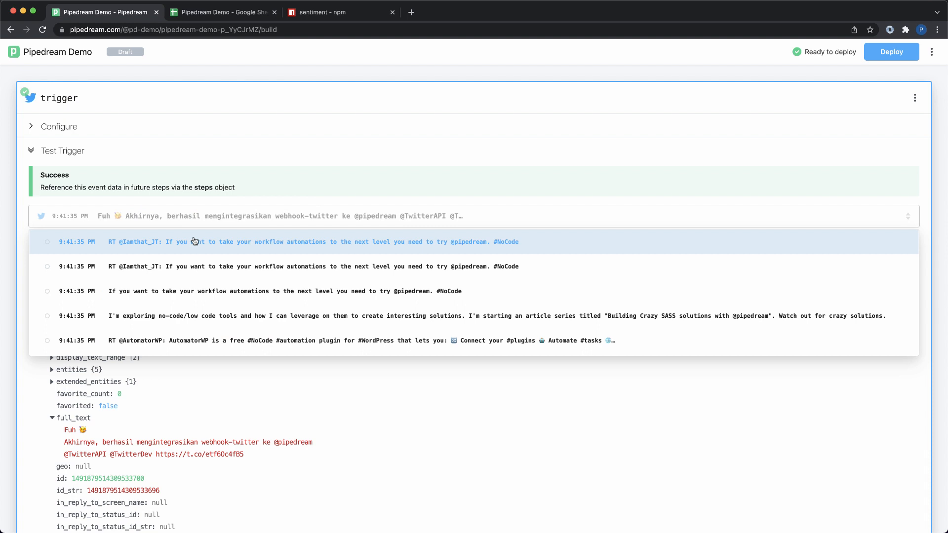
{"action": "left_click", "coordinate": [194, 241]}
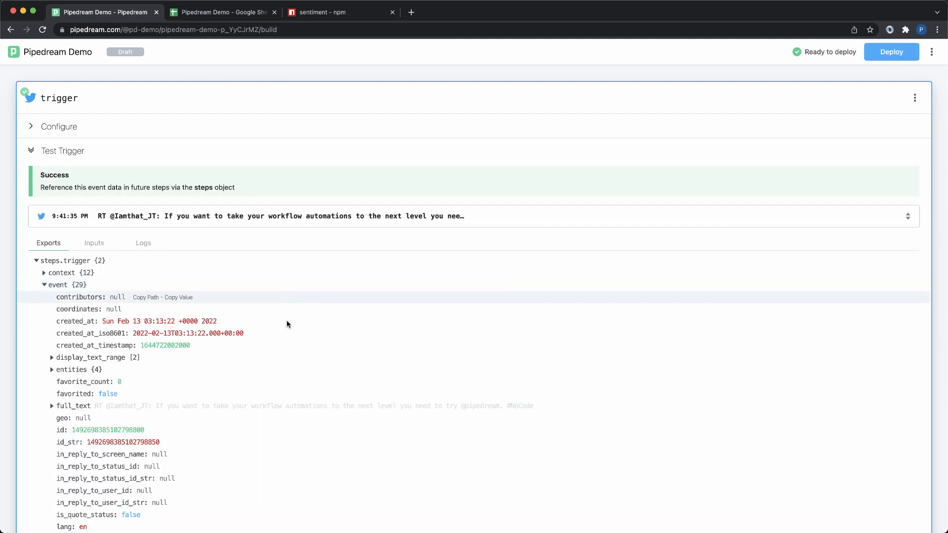
{"action": "scroll", "coordinate": [303, 335], "scroll_direction": "down", "scroll_amount": 5}
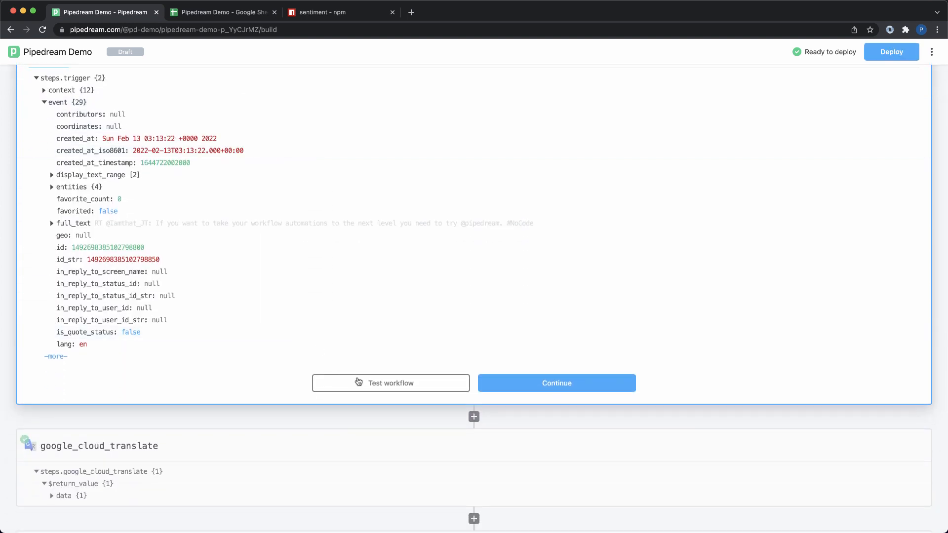
{"action": "left_click", "coordinate": [390, 383]}
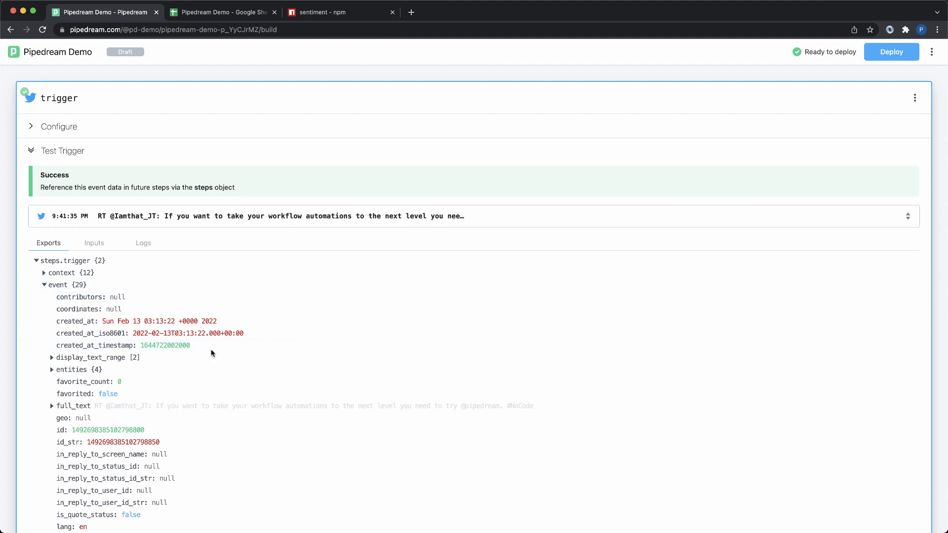
{"action": "left_click", "coordinate": [219, 11]}
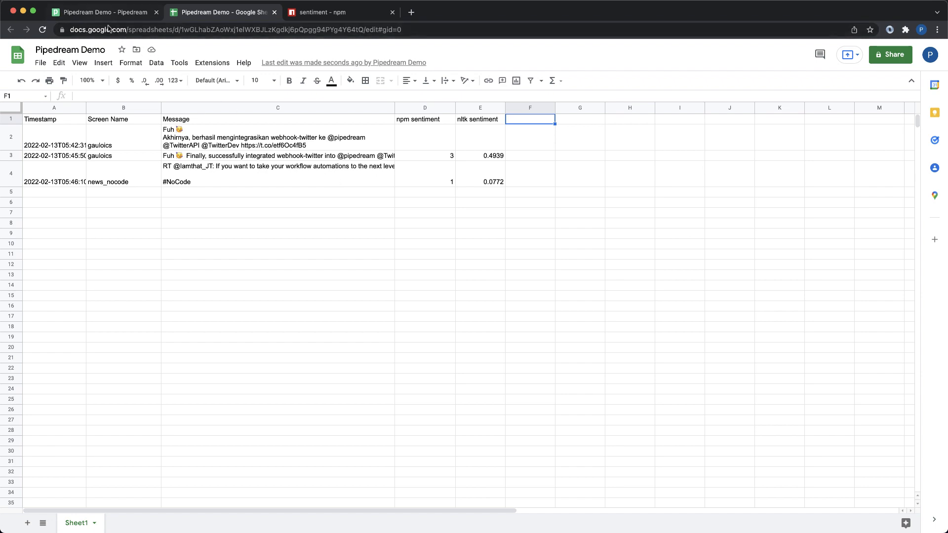
Deploy the workflow and dismiss the Congrats dialog.
{"action": "left_click", "coordinate": [104, 12]}
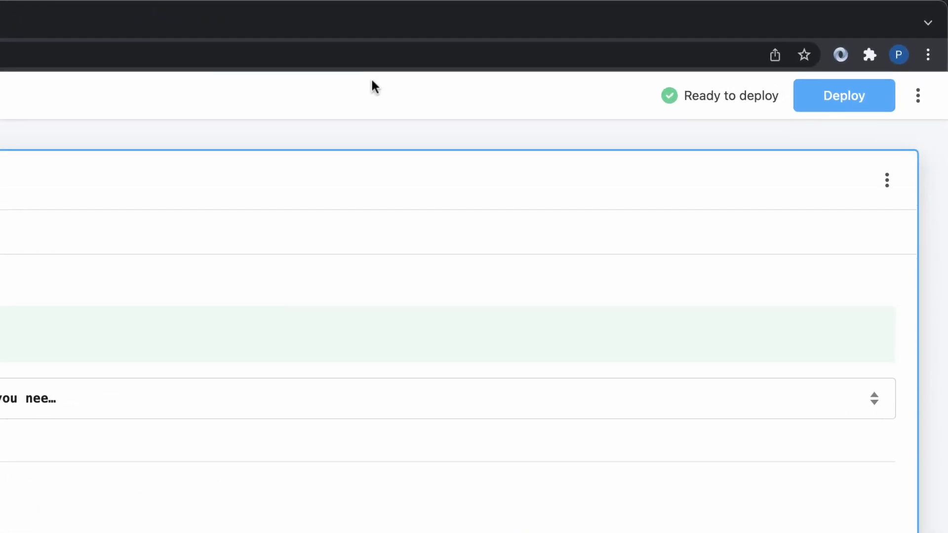
{"action": "left_click", "coordinate": [841, 97]}
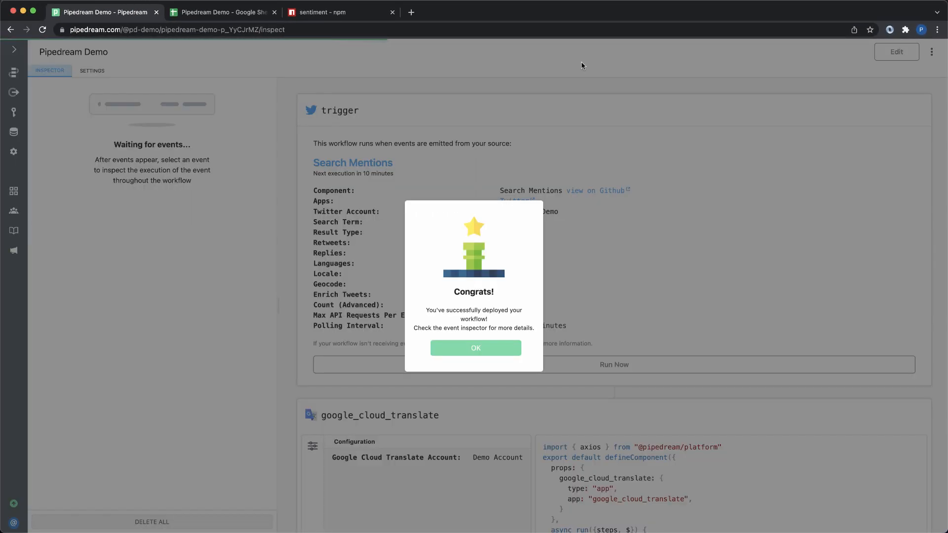
{"action": "left_click", "coordinate": [483, 353]}
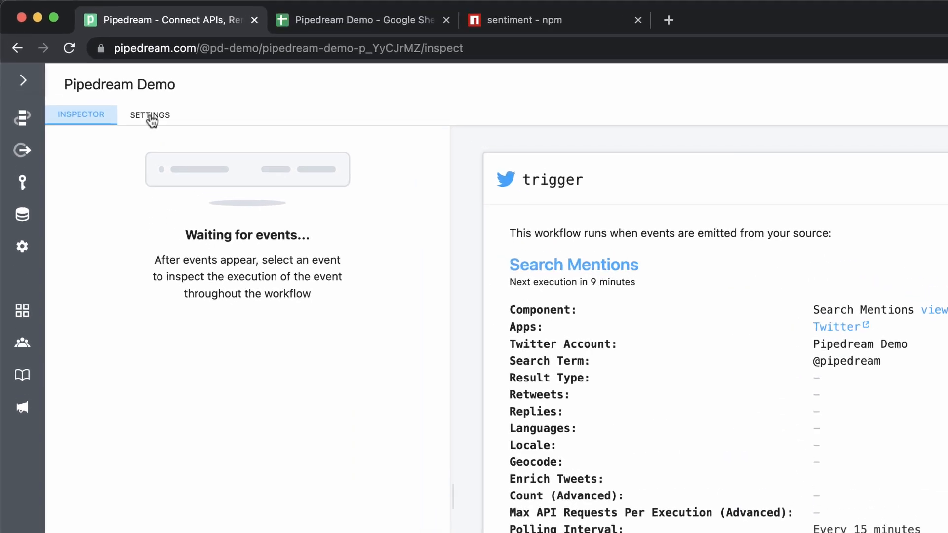
Enable throttling to one run per second with serialized concurrency in Settings and save.
{"action": "left_click", "coordinate": [91, 70]}
{"action": "scroll", "coordinate": [148, 223], "scroll_direction": "down", "scroll_amount": 5}
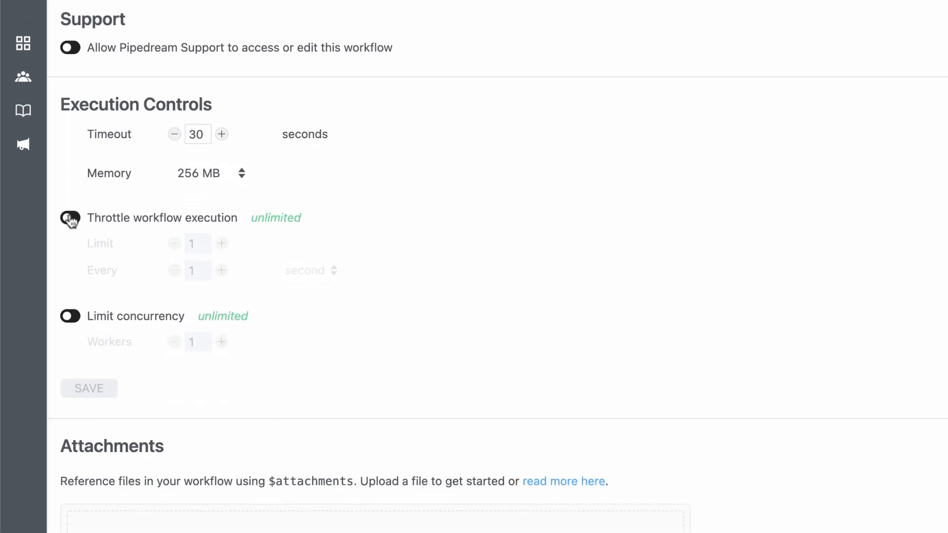
{"action": "left_click", "coordinate": [71, 218]}
{"action": "left_click", "coordinate": [70, 317]}
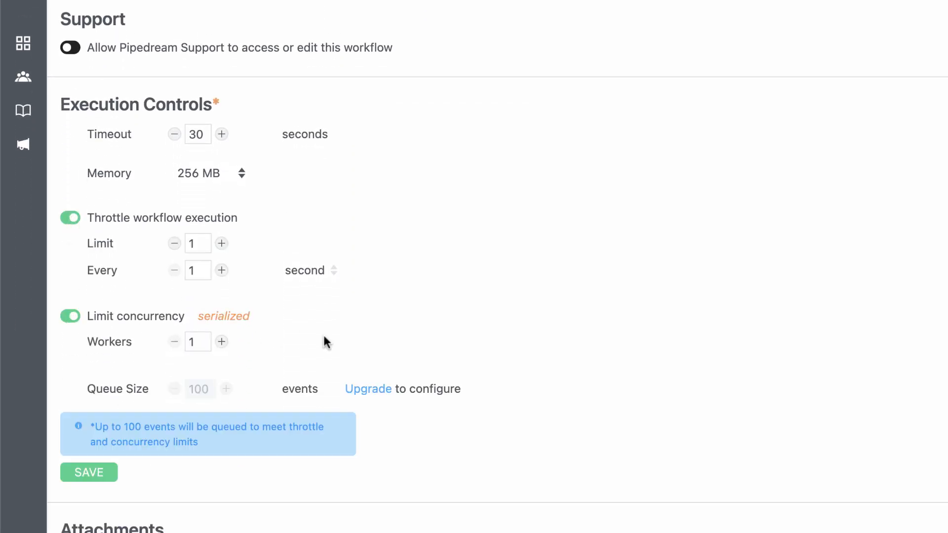
{"action": "left_click", "coordinate": [93, 473]}
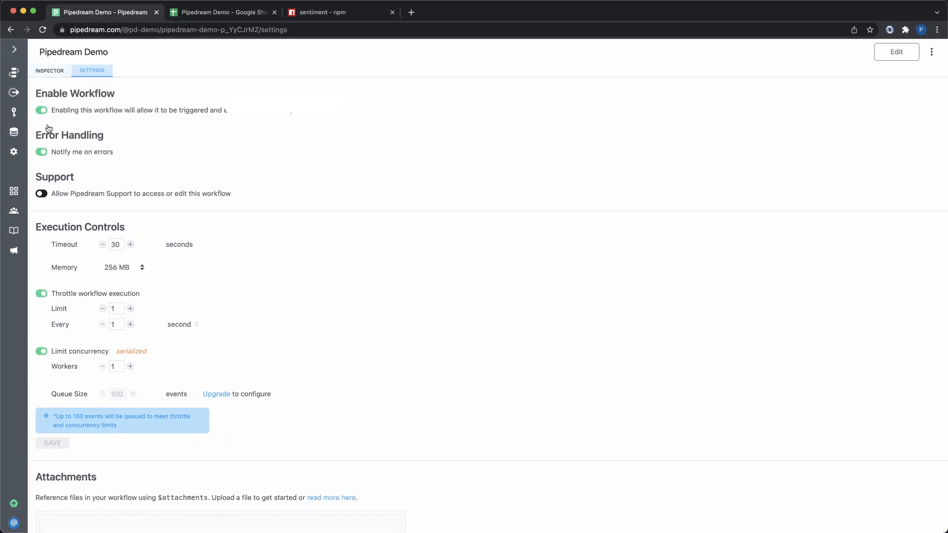
{"action": "left_click", "coordinate": [48, 72]}
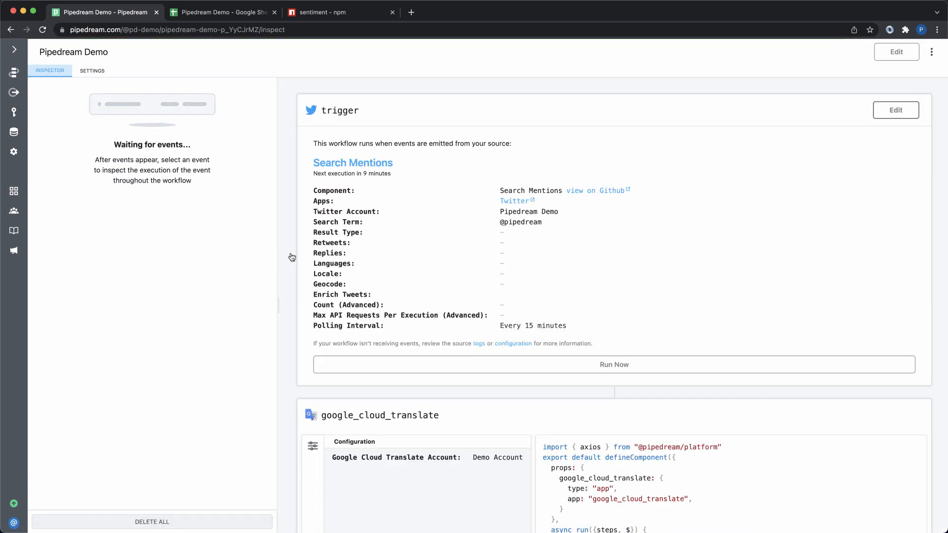
{"action": "scroll", "coordinate": [291, 257], "scroll_direction": "down", "scroll_amount": 4}
{"action": "scroll", "coordinate": [291, 257], "scroll_direction": "down", "scroll_amount": 4}
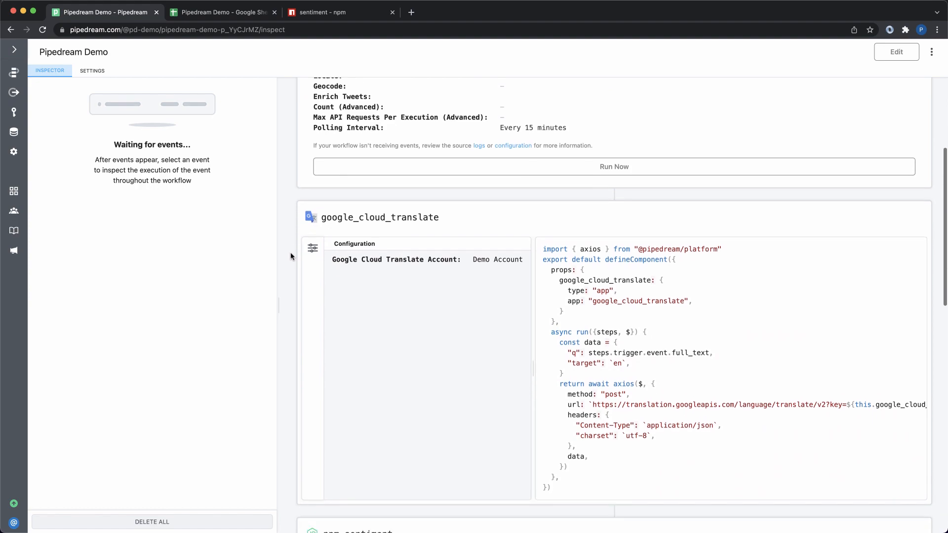
{"action": "scroll", "coordinate": [291, 257], "scroll_direction": "down", "scroll_amount": 4}
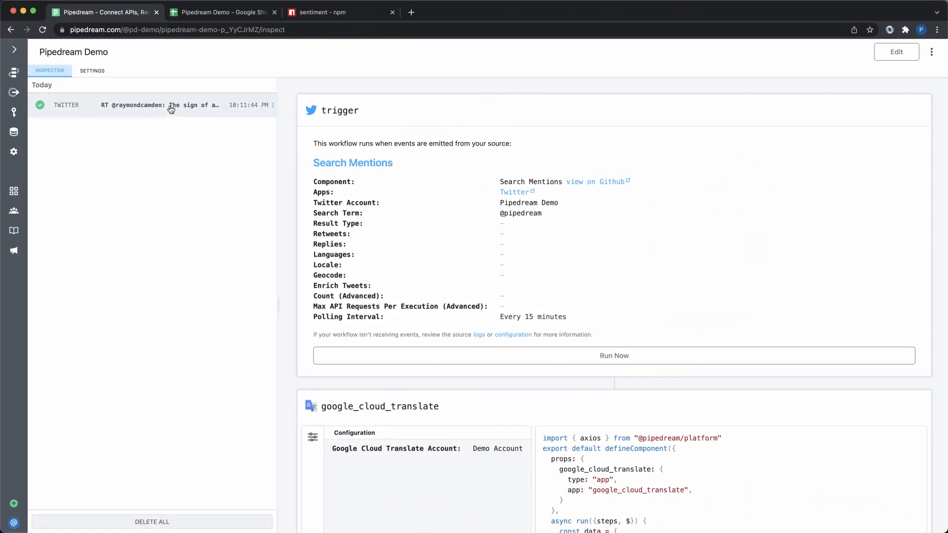
Inspect the first live TWITTER event's run details and confirm row 5 (npm -3, nltk -0.25) in the sheet.
{"action": "left_click", "coordinate": [170, 108]}
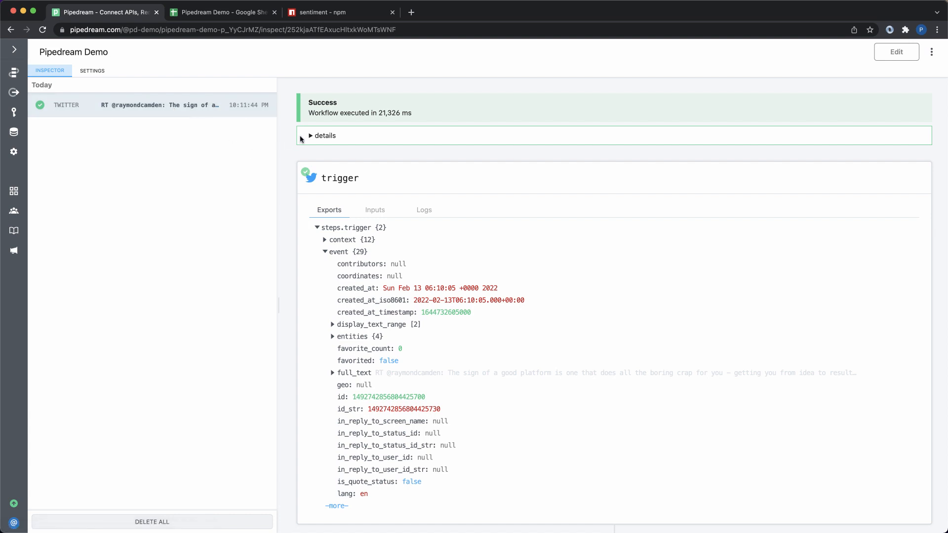
{"action": "left_click", "coordinate": [311, 135]}
{"action": "scroll", "coordinate": [291, 145], "scroll_direction": "down", "scroll_amount": 3}
{"action": "scroll", "coordinate": [291, 145], "scroll_direction": "down", "scroll_amount": 3}
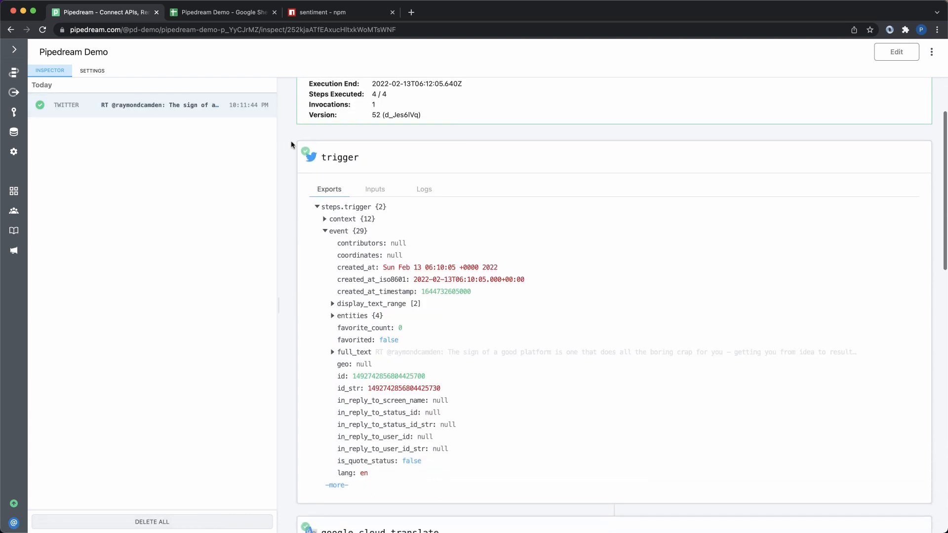
{"action": "scroll", "coordinate": [292, 144], "scroll_direction": "down", "scroll_amount": 3}
{"action": "scroll", "coordinate": [292, 144], "scroll_direction": "down", "scroll_amount": 2}
{"action": "scroll", "coordinate": [292, 145], "scroll_direction": "down", "scroll_amount": 4}
{"action": "scroll", "coordinate": [291, 144], "scroll_direction": "down", "scroll_amount": 3}
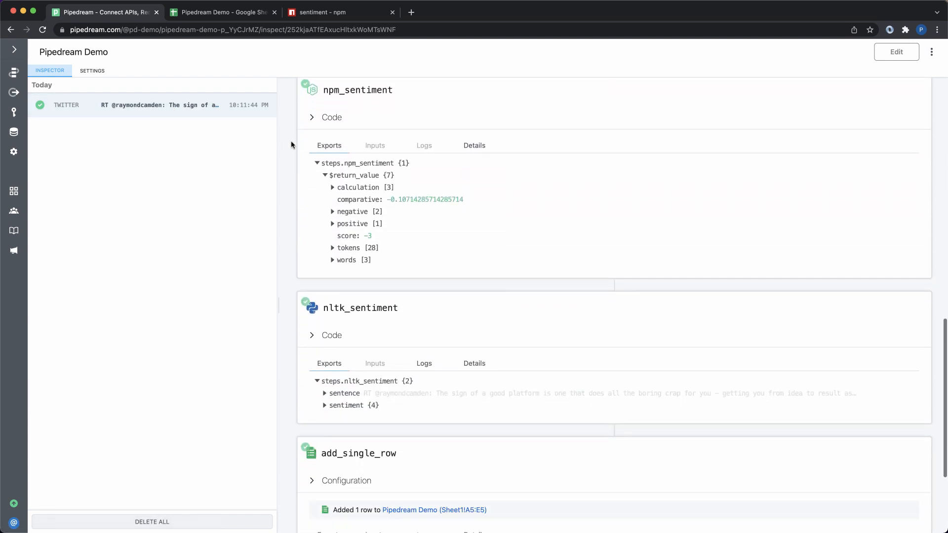
{"action": "scroll", "coordinate": [291, 145], "scroll_direction": "down", "scroll_amount": 3}
{"action": "scroll", "coordinate": [291, 145], "scroll_direction": "down", "scroll_amount": 2}
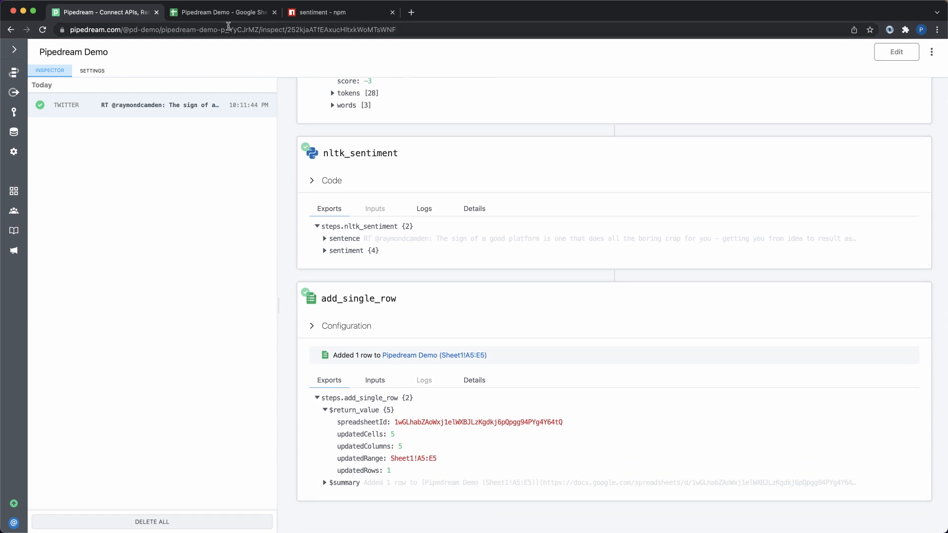
{"action": "left_click", "coordinate": [220, 12]}
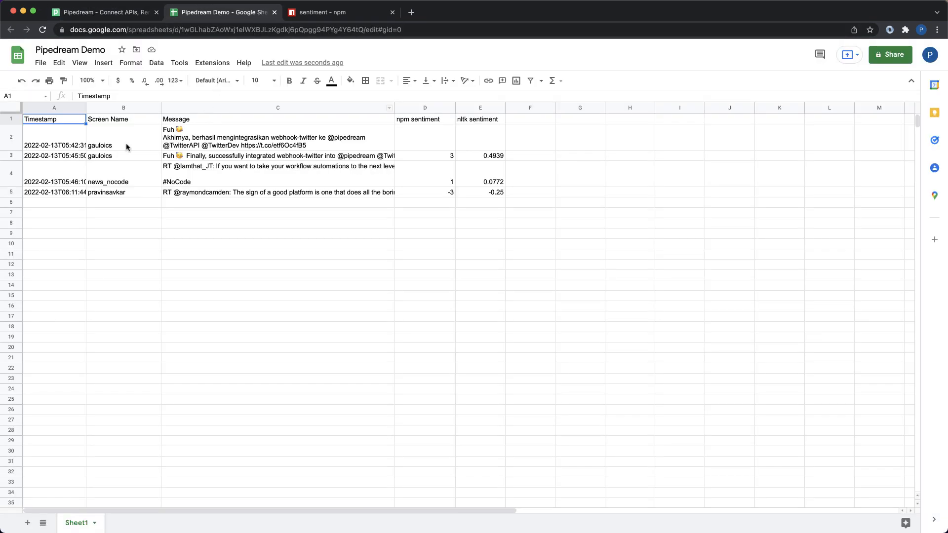
{"action": "left_click", "coordinate": [15, 193]}
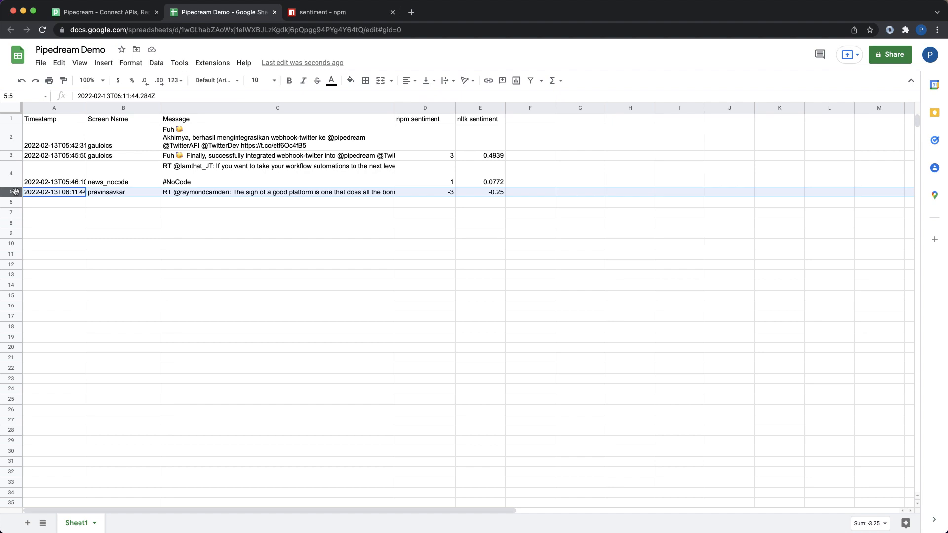
{"action": "left_click", "coordinate": [96, 12]}
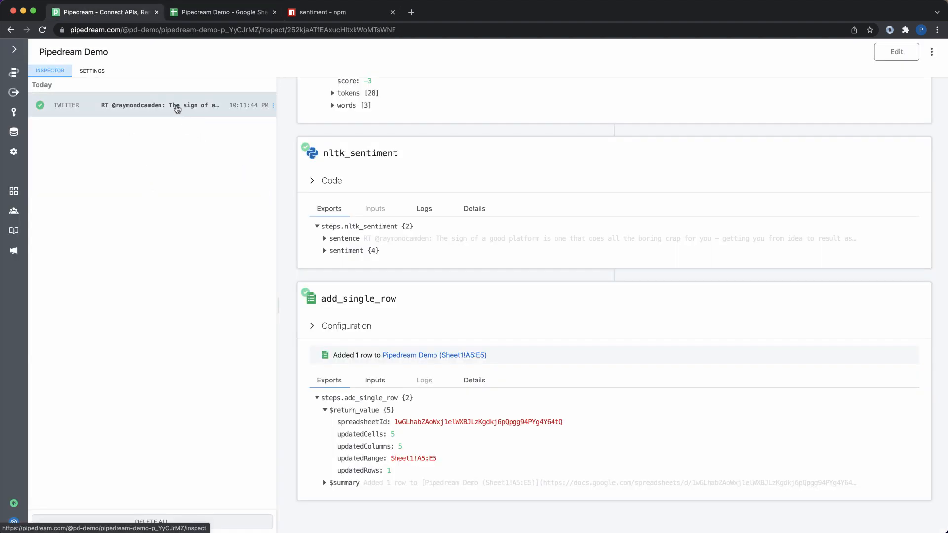
Deselect the TWITTER event to show the deployed workflow's trigger and code steps.
{"action": "left_click", "coordinate": [177, 107]}
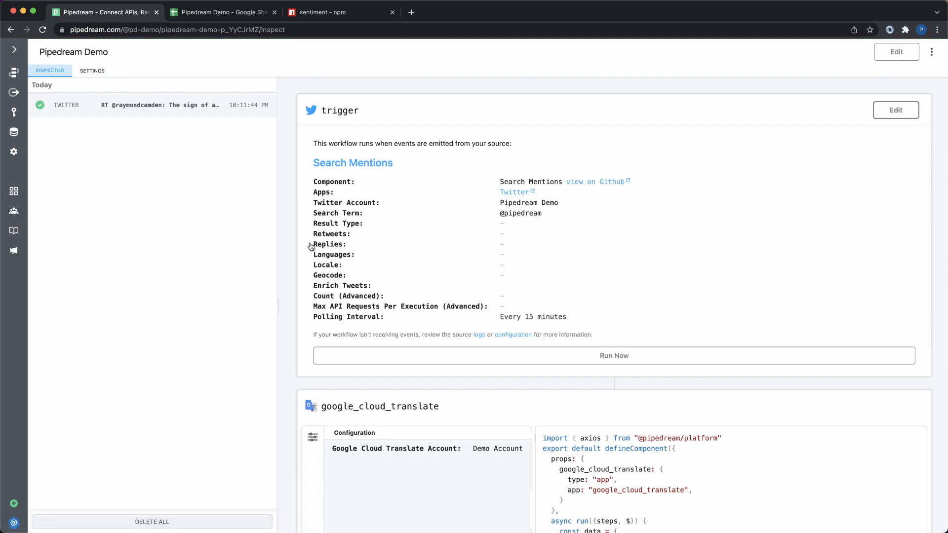
{"action": "scroll", "coordinate": [285, 240], "scroll_direction": "down", "scroll_amount": 4}
{"action": "scroll", "coordinate": [285, 239], "scroll_direction": "down", "scroll_amount": 4}
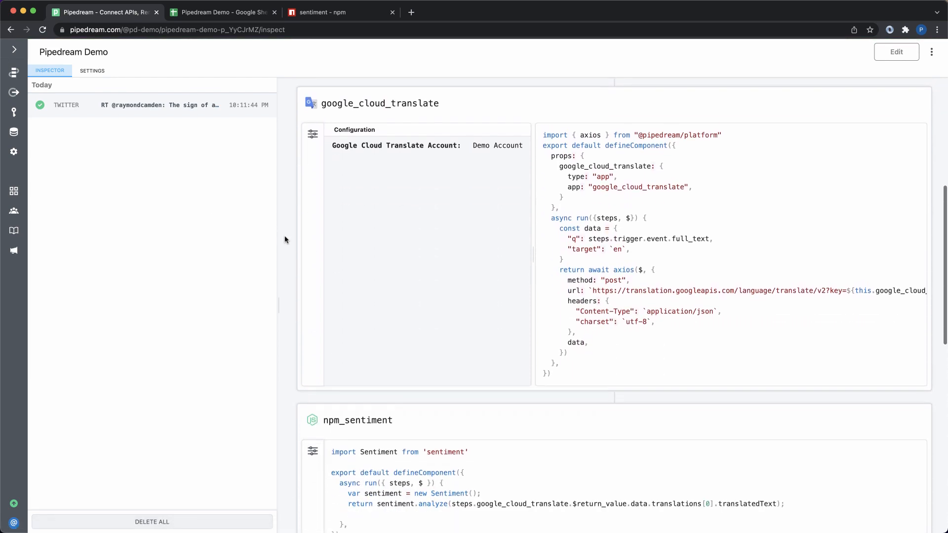
{"action": "scroll", "coordinate": [285, 239], "scroll_direction": "down", "scroll_amount": 5}
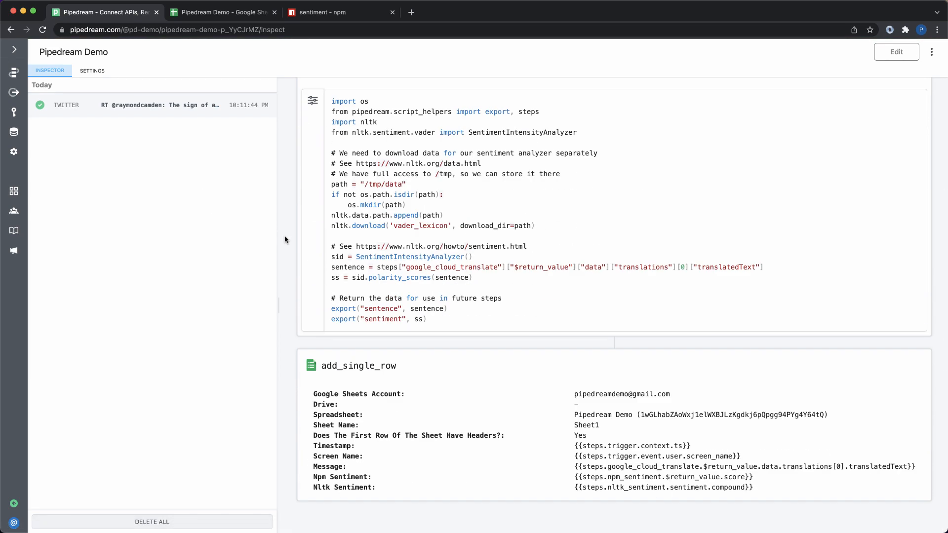
{"action": "scroll", "coordinate": [286, 239], "scroll_direction": "up", "scroll_amount": 3}
{"action": "scroll", "coordinate": [286, 239], "scroll_direction": "up", "scroll_amount": 3}
{"action": "scroll", "coordinate": [285, 239], "scroll_direction": "up", "scroll_amount": 3}
{"action": "scroll", "coordinate": [285, 239], "scroll_direction": "up", "scroll_amount": 3}
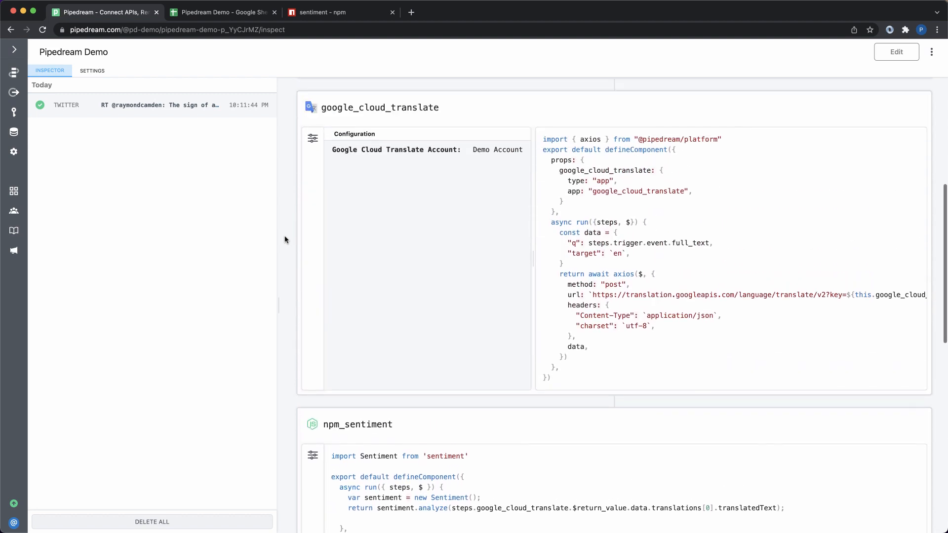
{"action": "scroll", "coordinate": [285, 239], "scroll_direction": "up", "scroll_amount": 5}
{"action": "scroll", "coordinate": [286, 240], "scroll_direction": "up", "scroll_amount": 2}
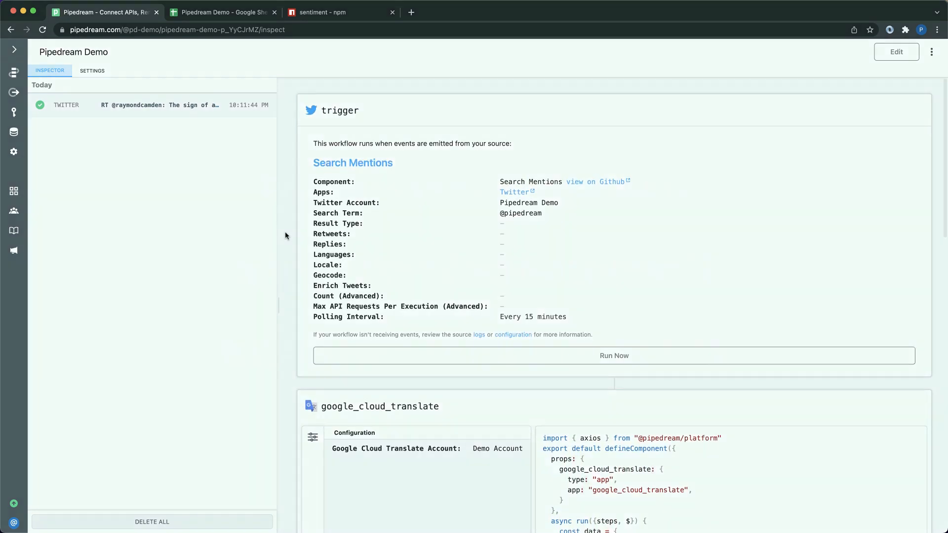